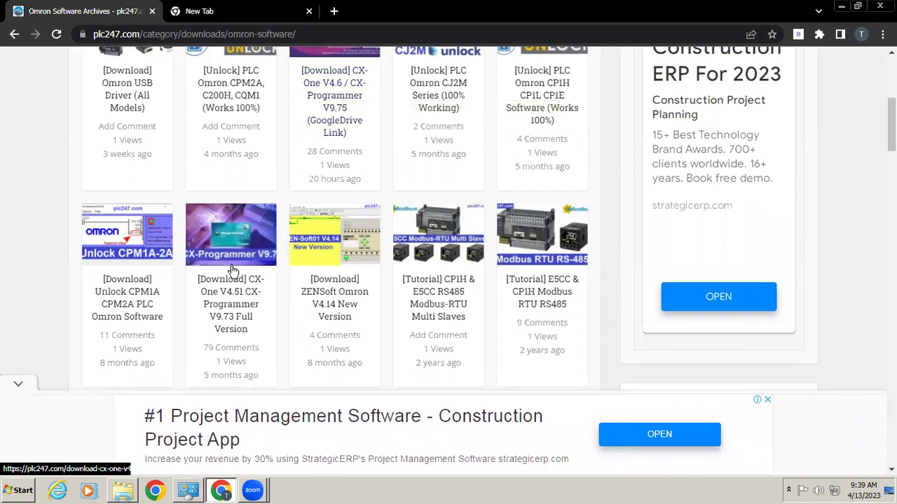
- Open the CX-One V4.51 CX-Programmer V9.73 post and follow its Google Drive link to CXONE_V4.51.rar
{"action": "left_click", "coordinate": [240, 307]}
{"action": "scroll", "coordinate": [361, 274], "scroll_direction": "down", "scroll_amount": 10}
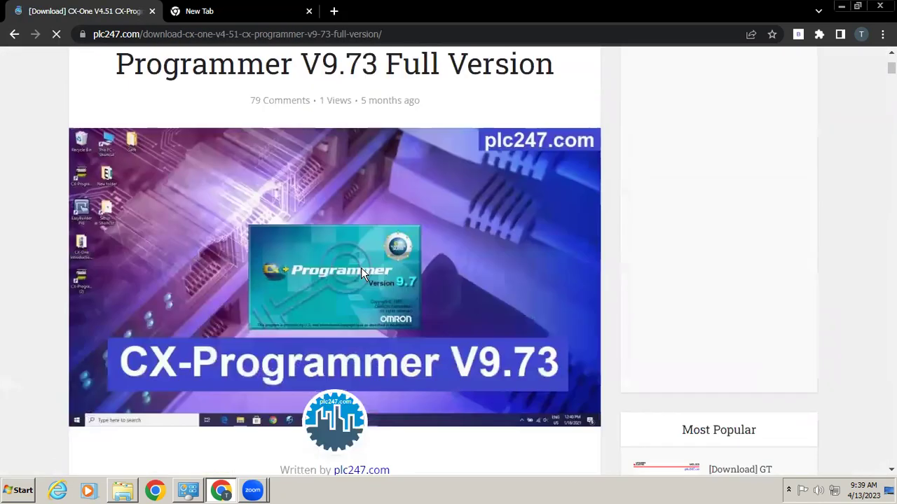
{"action": "scroll", "coordinate": [362, 273], "scroll_direction": "down", "scroll_amount": 15}
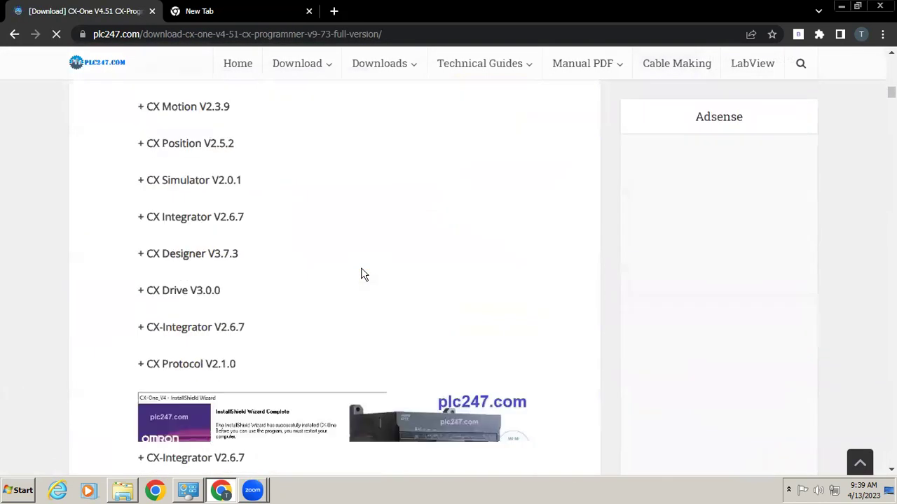
{"action": "scroll", "coordinate": [363, 274], "scroll_direction": "down", "scroll_amount": 2}
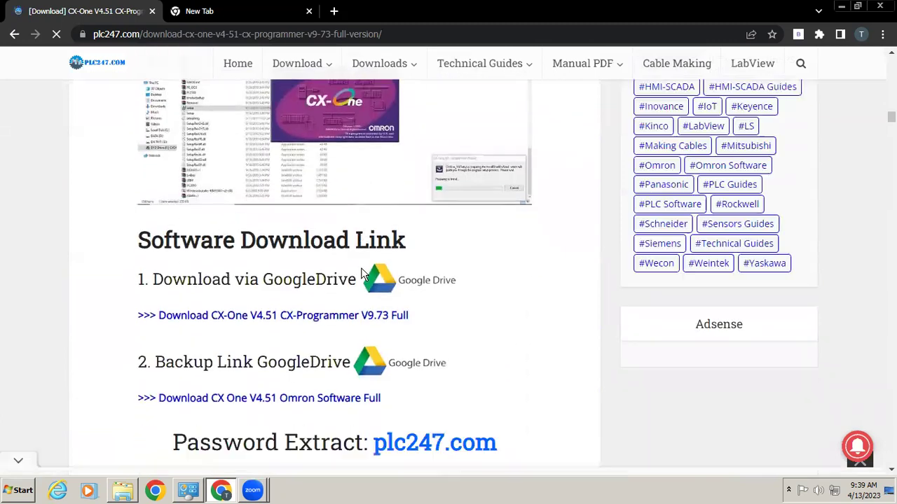
{"action": "left_click", "coordinate": [259, 316]}
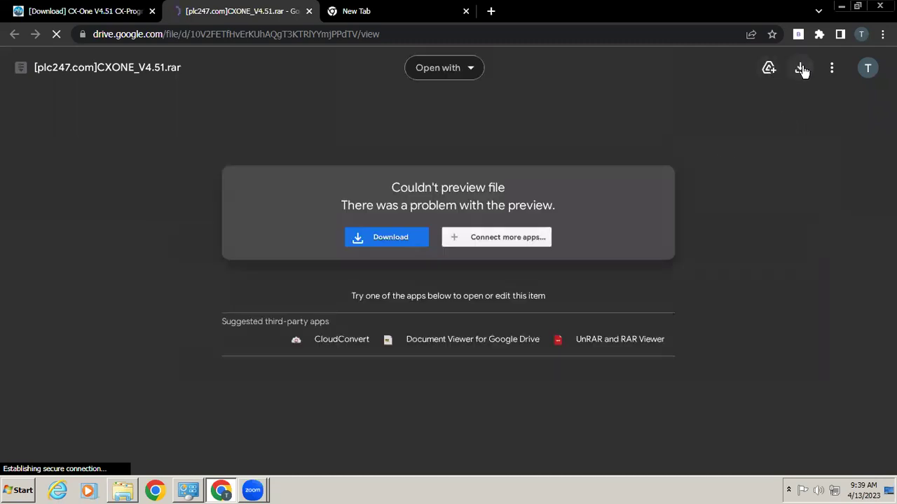
- Start the 1.9 GB CXONE_V4.51.rar download past the virus-scan warning, then cancel it and switch to Downloads
{"action": "left_click", "coordinate": [800, 69]}
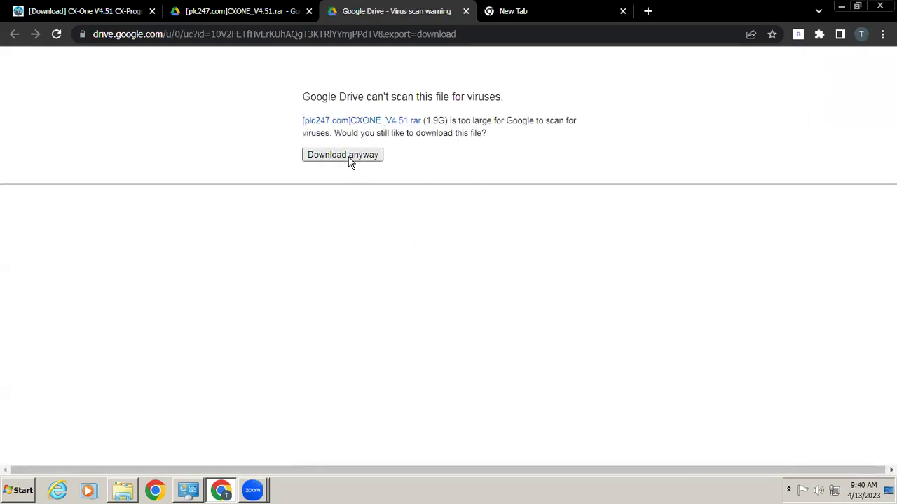
{"action": "left_click", "coordinate": [350, 155]}
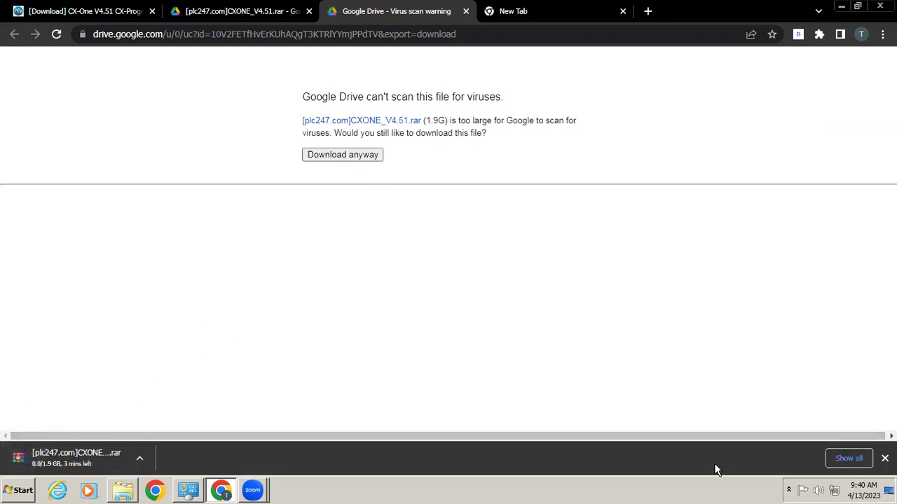
{"action": "left_click", "coordinate": [141, 458]}
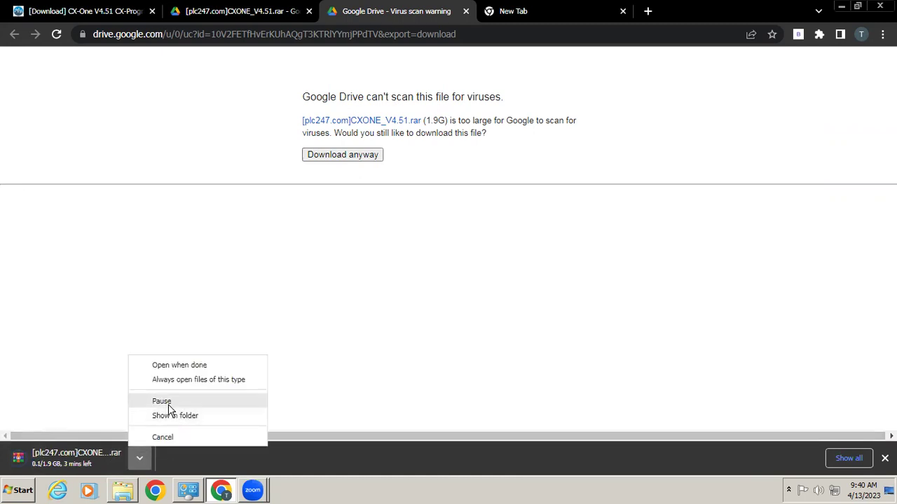
{"action": "left_click", "coordinate": [164, 437]}
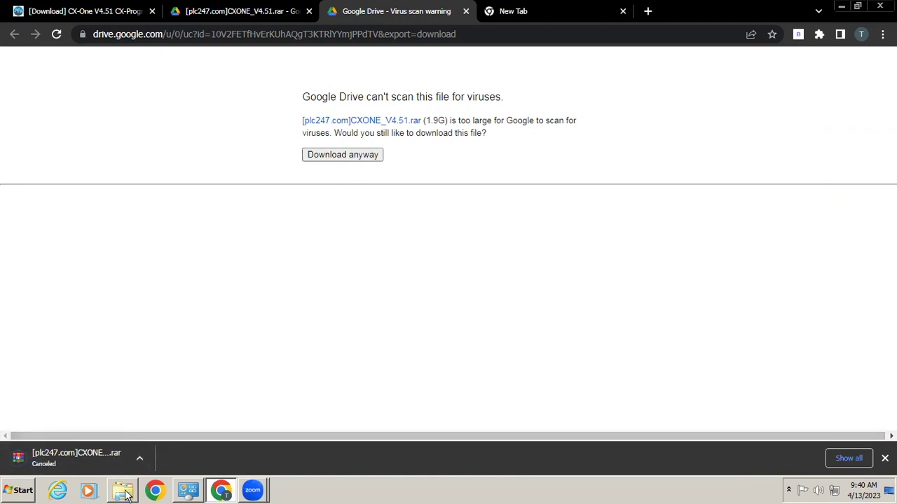
{"action": "left_click", "coordinate": [125, 492]}
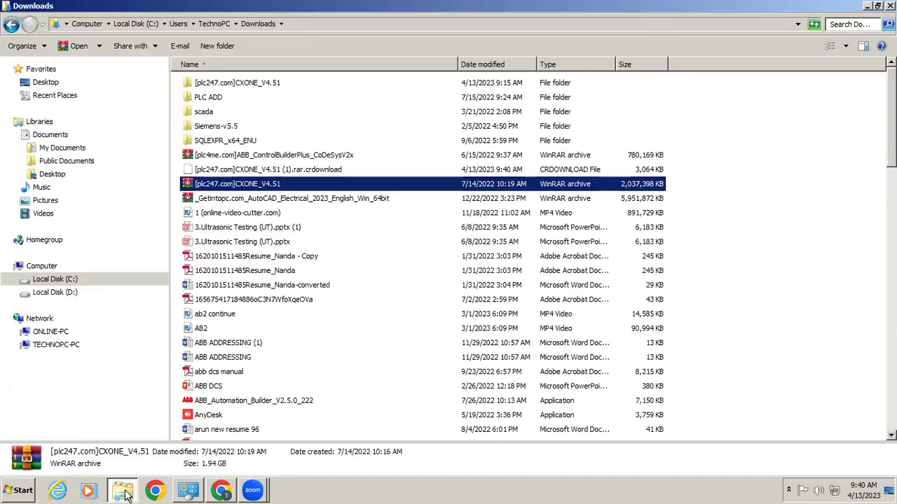
- Extract the CXONE_V4.51 archive to [plc247.com]CXONE_V4.51\, then switch back to Chrome
{"action": "right_click", "coordinate": [231, 188]}
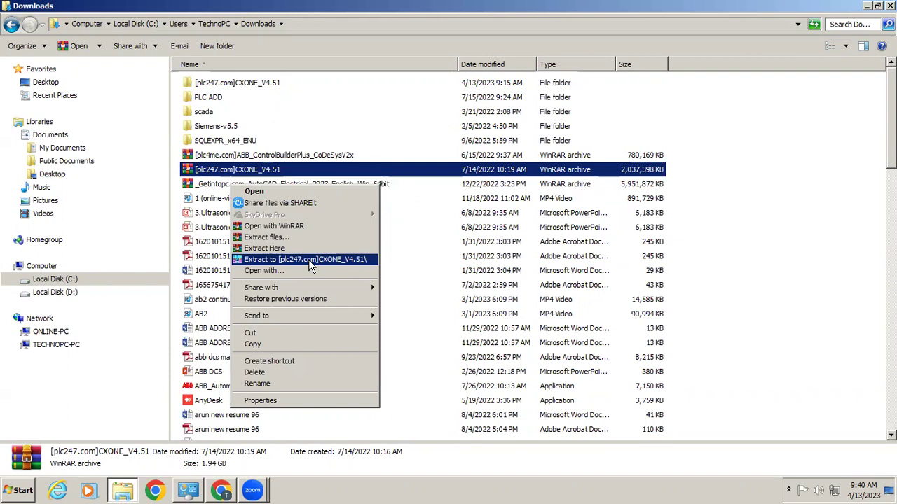
{"action": "left_click", "coordinate": [311, 262]}
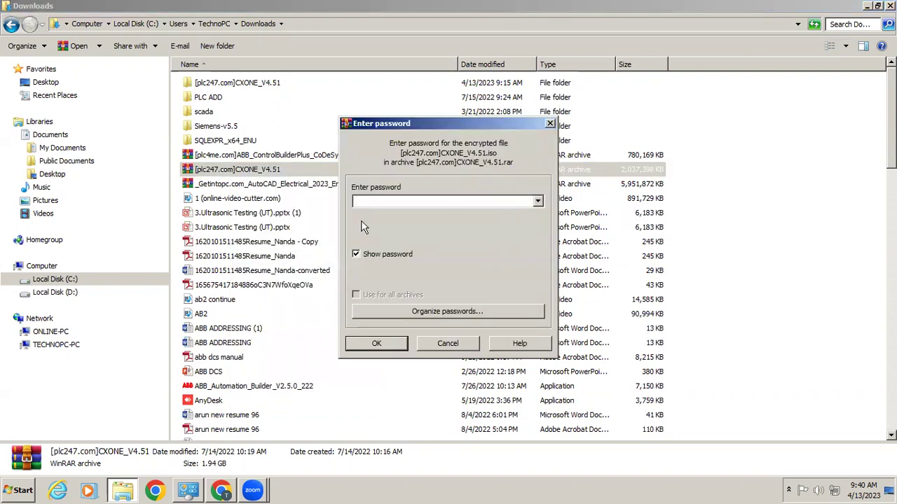
{"action": "left_click", "coordinate": [221, 491]}
{"action": "left_click", "coordinate": [250, 11]}
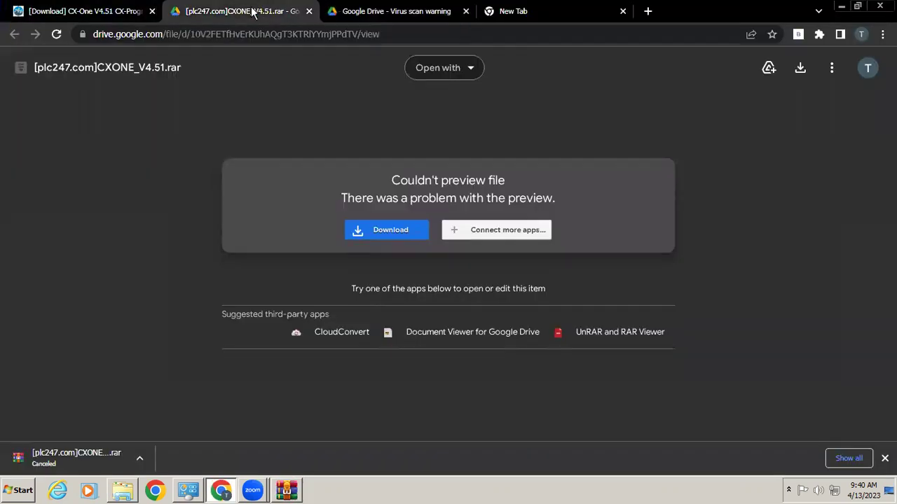
- Find and highlight the 'Password Extract' line in the plc247 CX-One V4.51 article
{"action": "left_click", "coordinate": [118, 13]}
{"action": "scroll", "coordinate": [327, 314], "scroll_direction": "up", "scroll_amount": 10}
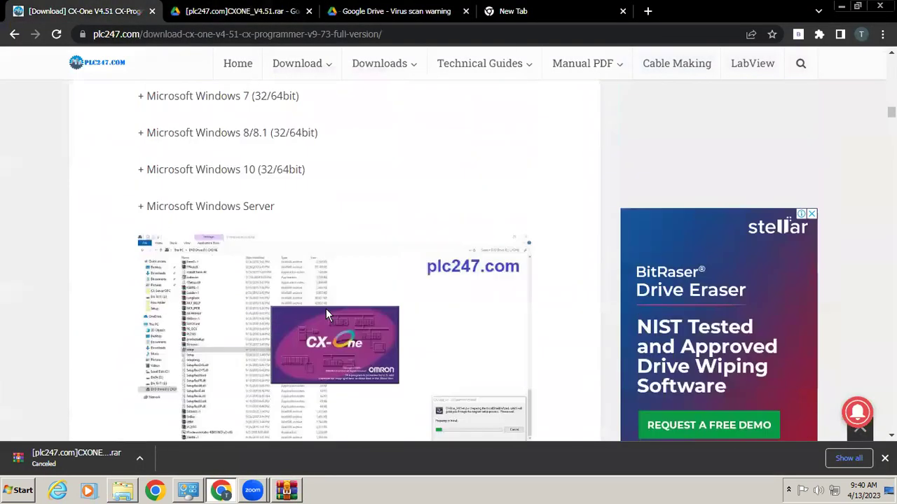
{"action": "scroll", "coordinate": [327, 314], "scroll_direction": "down", "scroll_amount": 8}
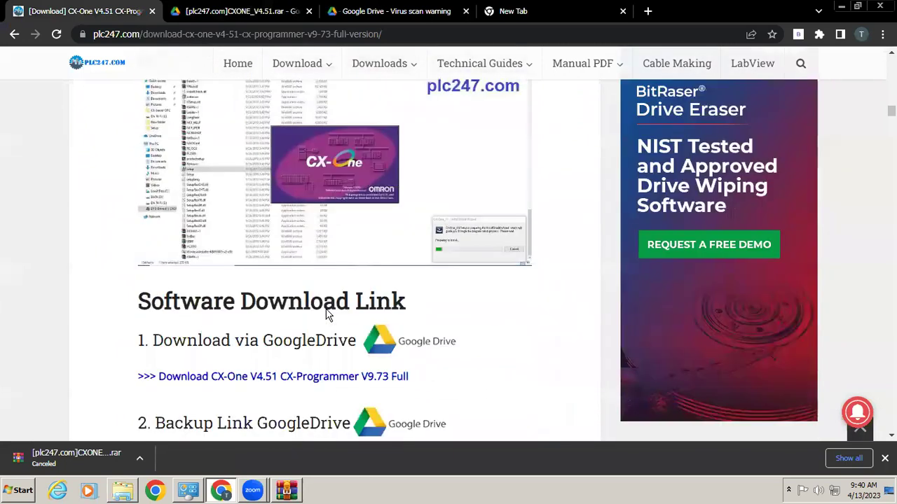
{"action": "scroll", "coordinate": [208, 228], "scroll_direction": "down", "scroll_amount": 5}
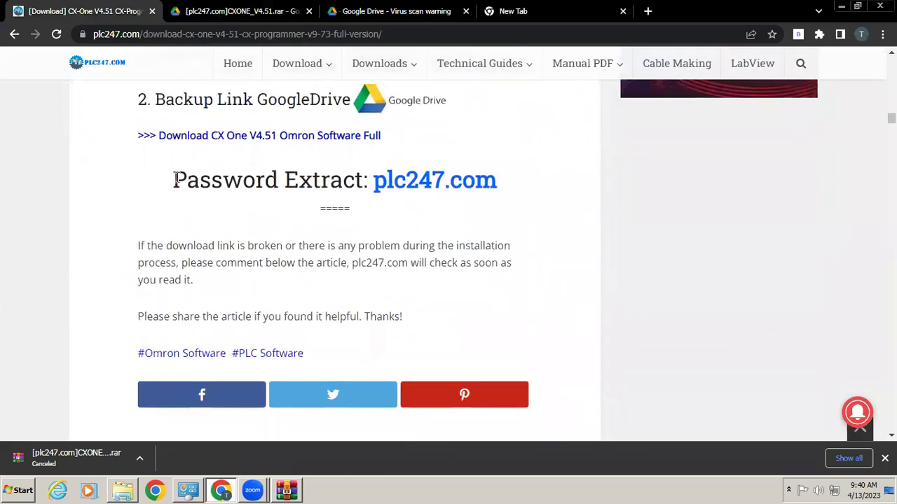
{"action": "triple_click", "coordinate": [446, 178]}
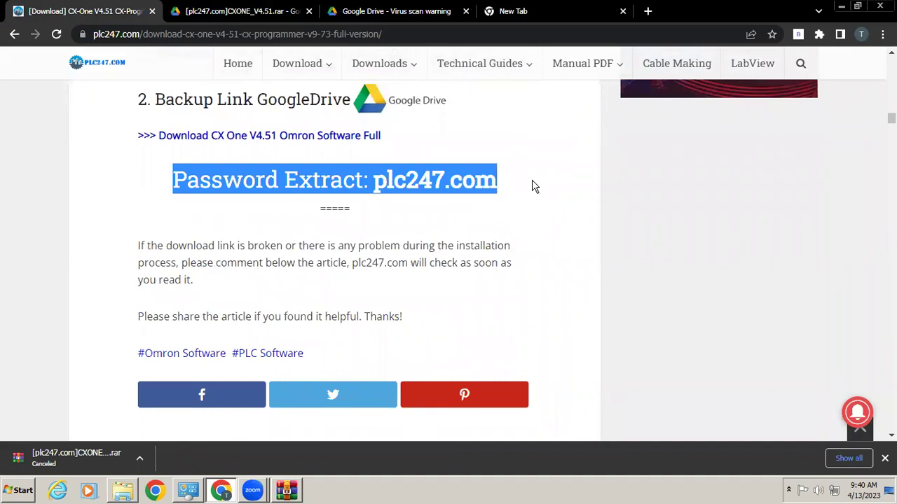
- Enter the article's extraction password into the WinRAR prompt, then close the prompt
{"action": "left_click", "coordinate": [291, 490]}
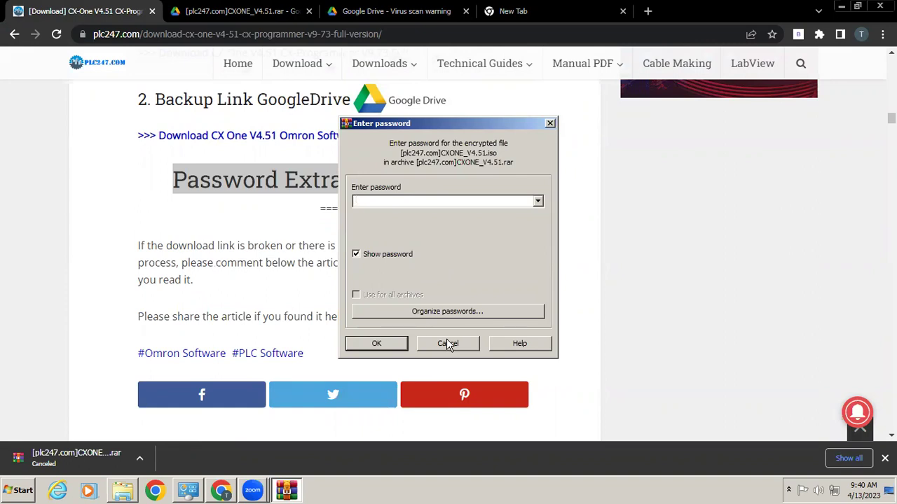
{"action": "type", "text": "plc247.com"}
{"action": "left_click", "coordinate": [448, 346]}
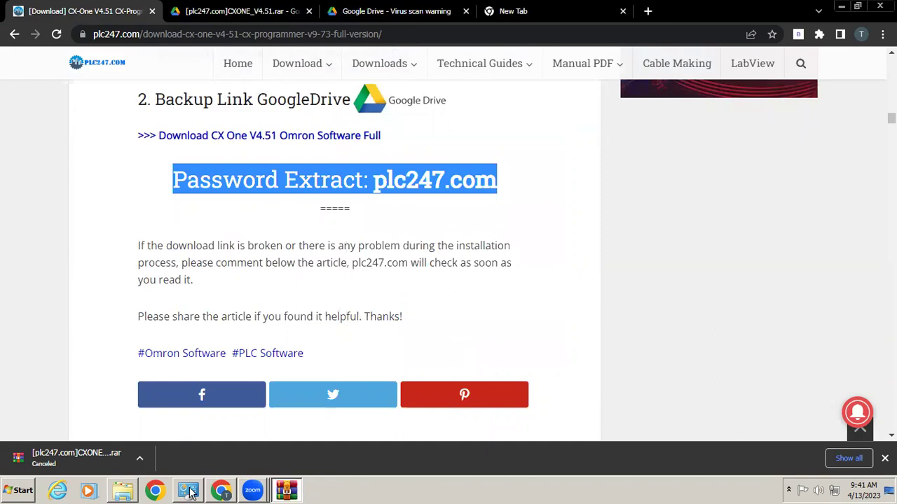
{"action": "left_click", "coordinate": [123, 490]}
- Open the [plc247.com]CXONE_V4.51 folder and select its archive and Key_Install file
{"action": "left_click", "coordinate": [266, 84]}
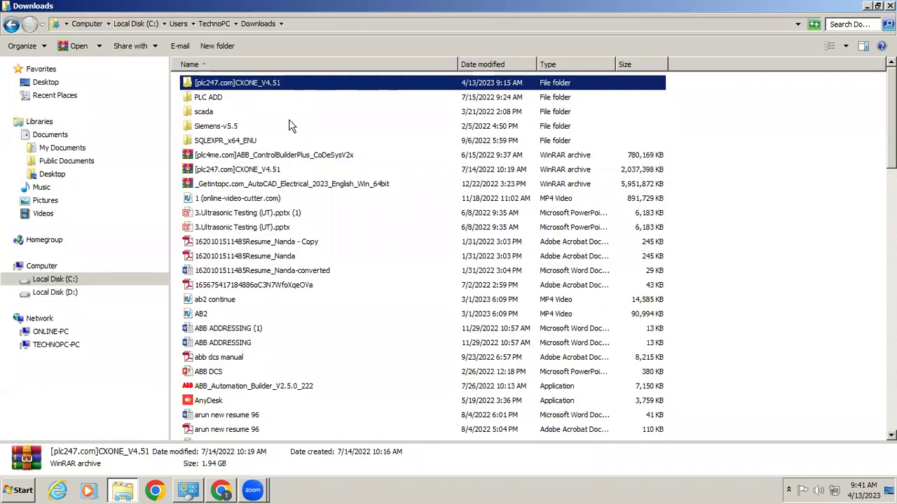
{"action": "double_click", "coordinate": [253, 83]}
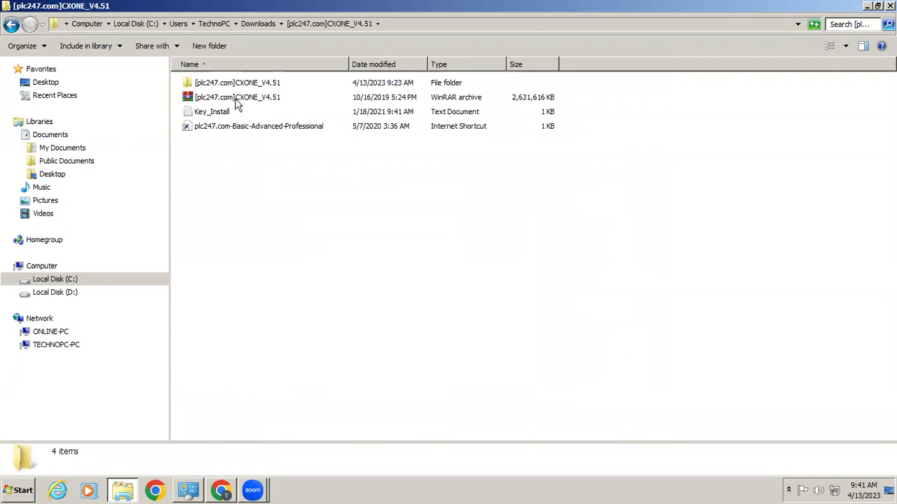
{"action": "left_click", "coordinate": [236, 100]}
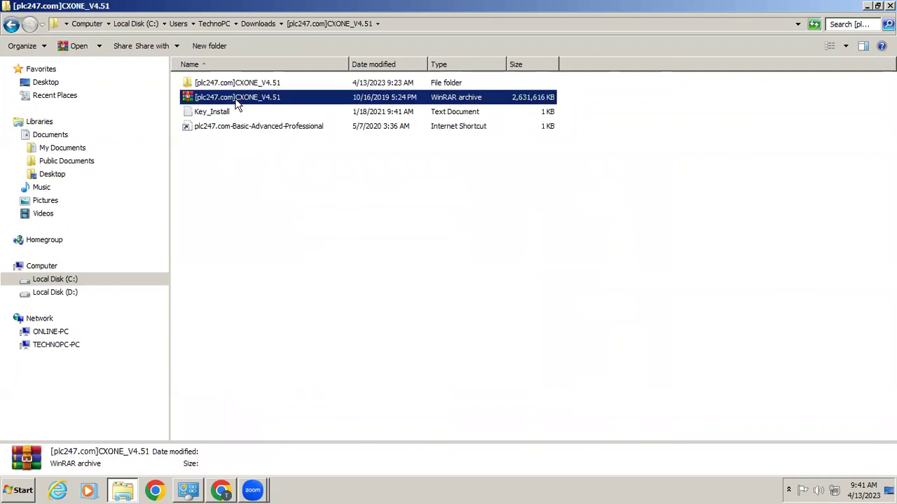
{"action": "left_click", "coordinate": [225, 116]}
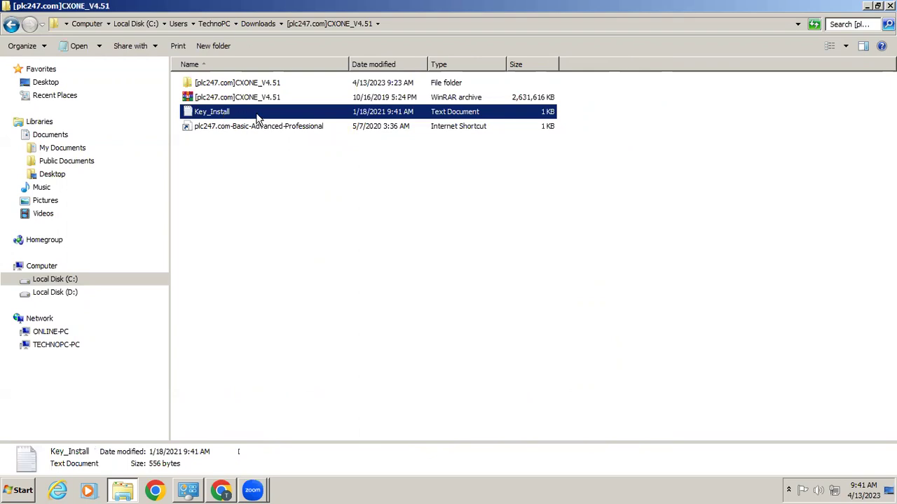
{"action": "left_click", "coordinate": [256, 113]}
{"action": "left_click", "coordinate": [256, 101]}
- Open the extracted inner [plc247.com]CXONE_V4.51 folder
{"action": "right_click", "coordinate": [258, 103]}
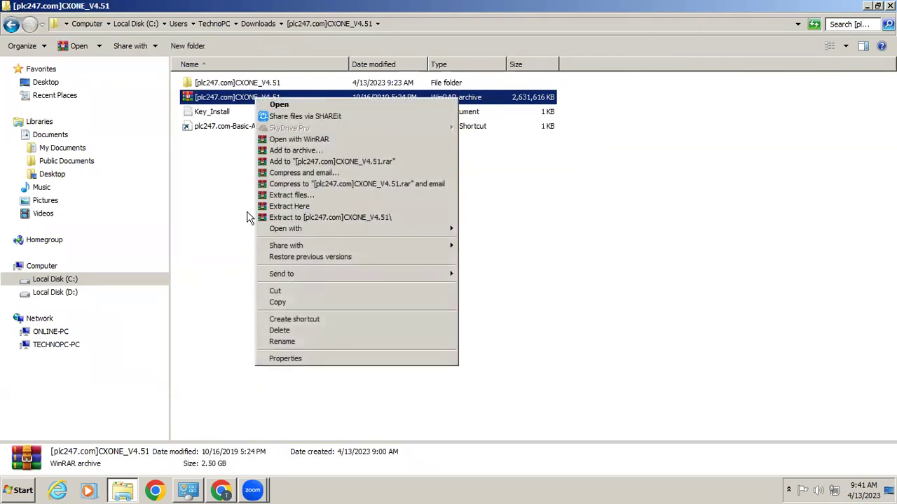
{"action": "left_click", "coordinate": [249, 216]}
{"action": "double_click", "coordinate": [255, 85]}
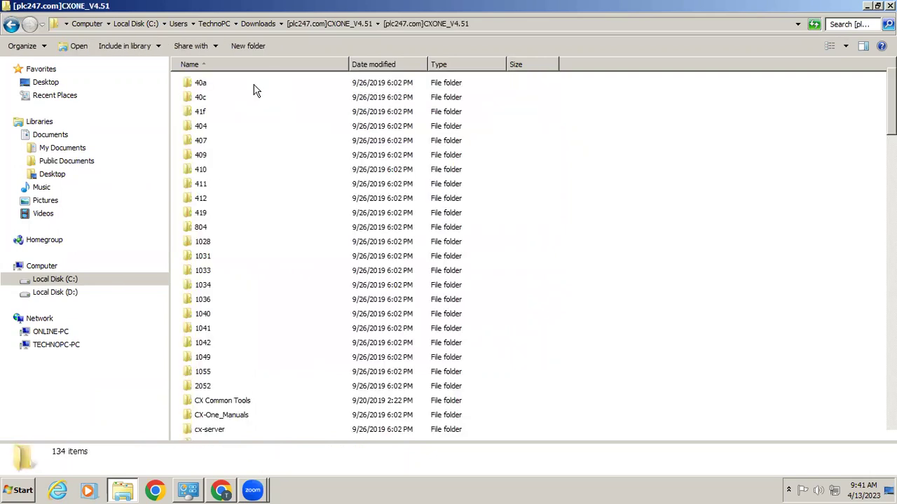
- Find the productsetup application among the 134 items and bring up its context menu
{"action": "scroll", "coordinate": [279, 218], "scroll_direction": "down", "scroll_amount": 10}
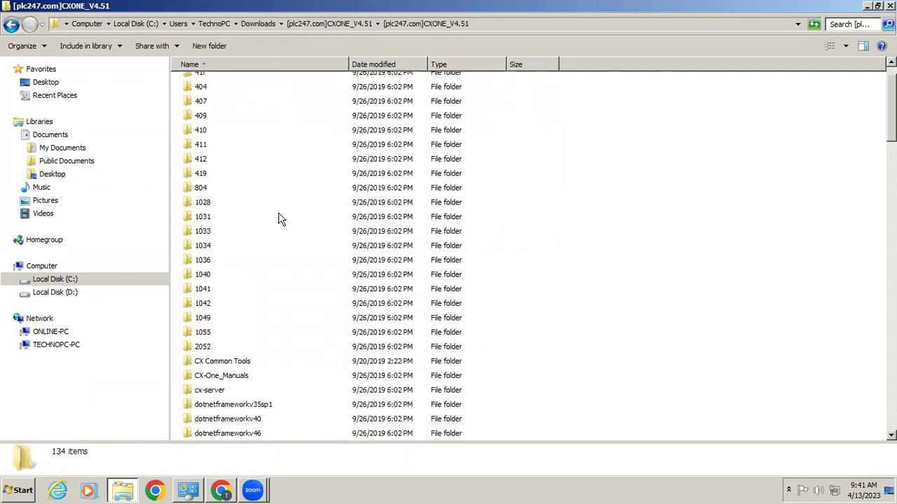
{"action": "scroll", "coordinate": [278, 219], "scroll_direction": "down", "scroll_amount": 1}
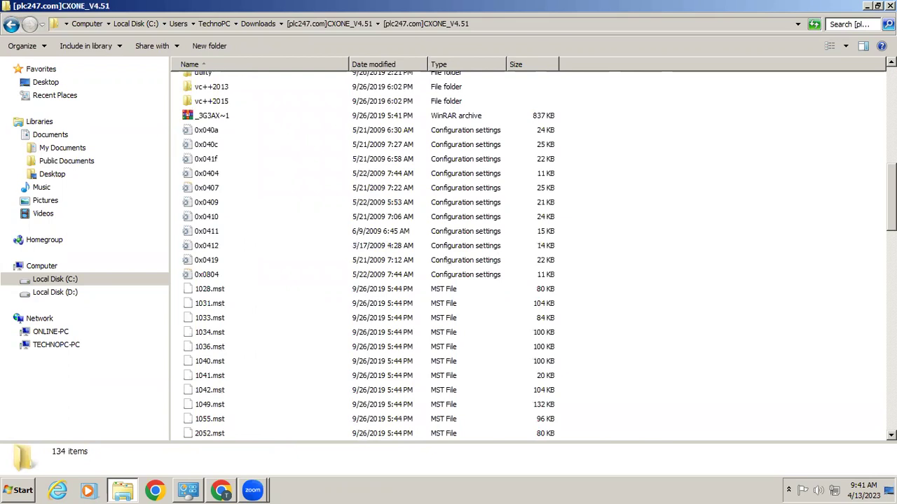
{"action": "scroll", "coordinate": [320, 344], "scroll_direction": "down", "scroll_amount": 10}
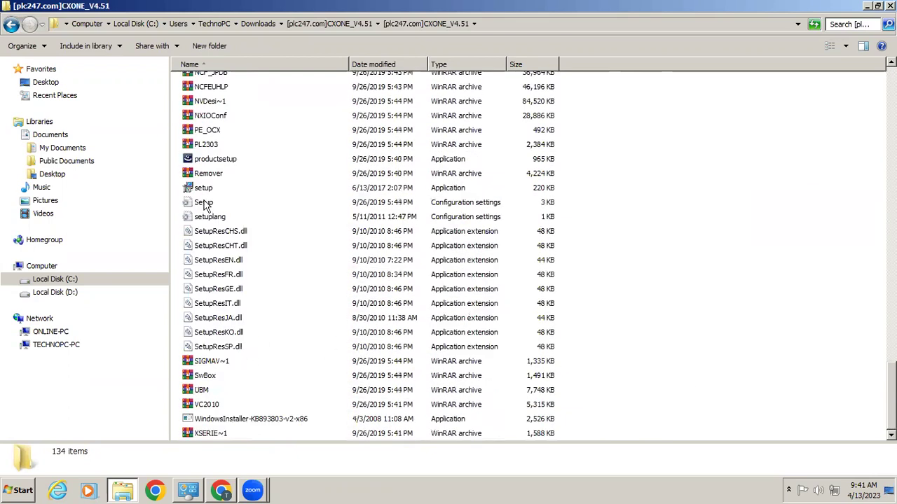
{"action": "left_click", "coordinate": [221, 162]}
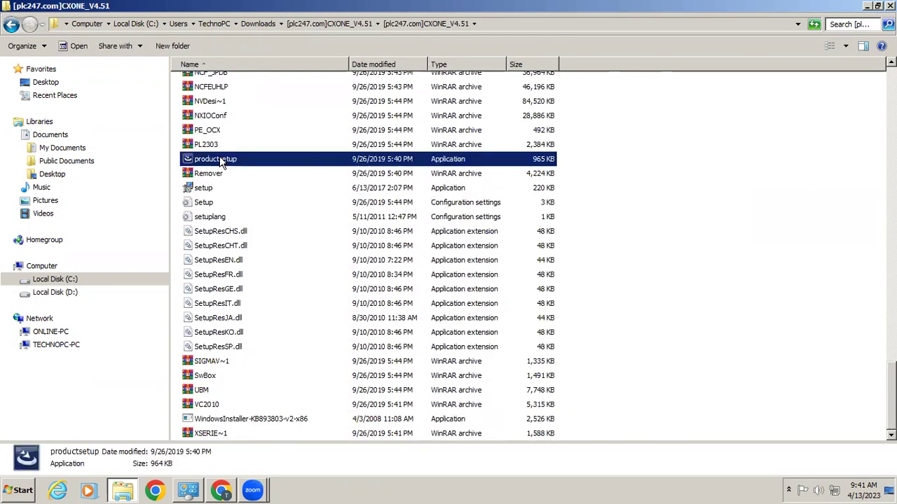
{"action": "right_click", "coordinate": [222, 160]}
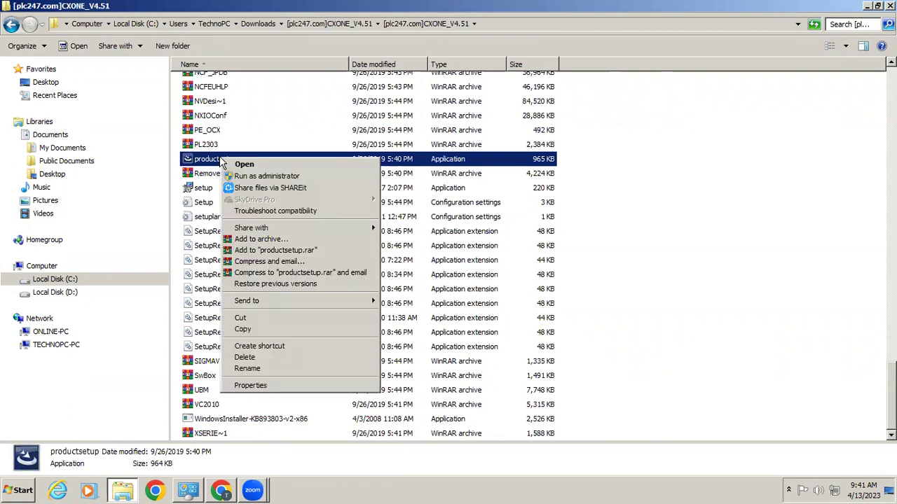
- Run productsetup as administrator in English and accept the CX-One licence agreement
{"action": "left_click", "coordinate": [288, 179]}
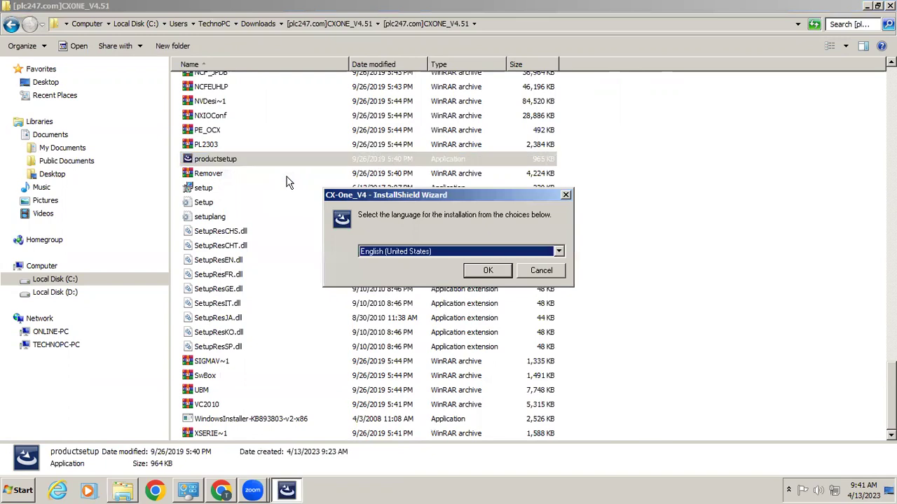
{"action": "left_click", "coordinate": [484, 273]}
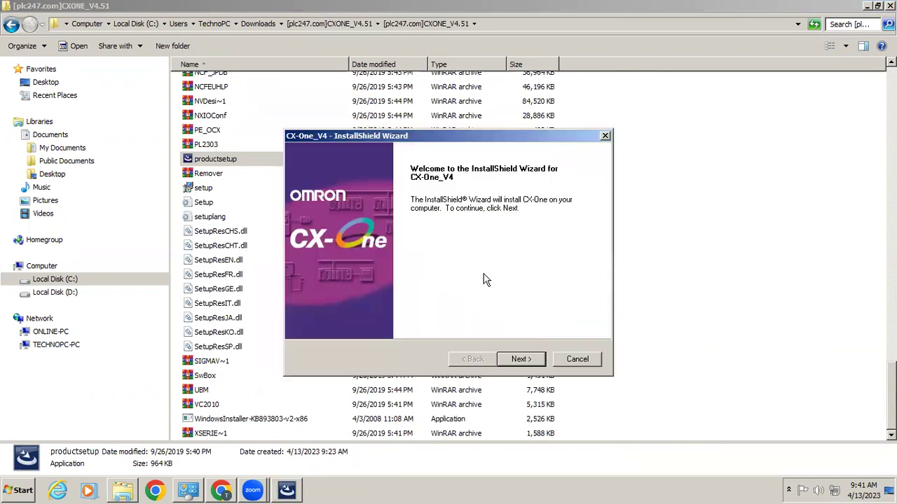
{"action": "left_click", "coordinate": [526, 360]}
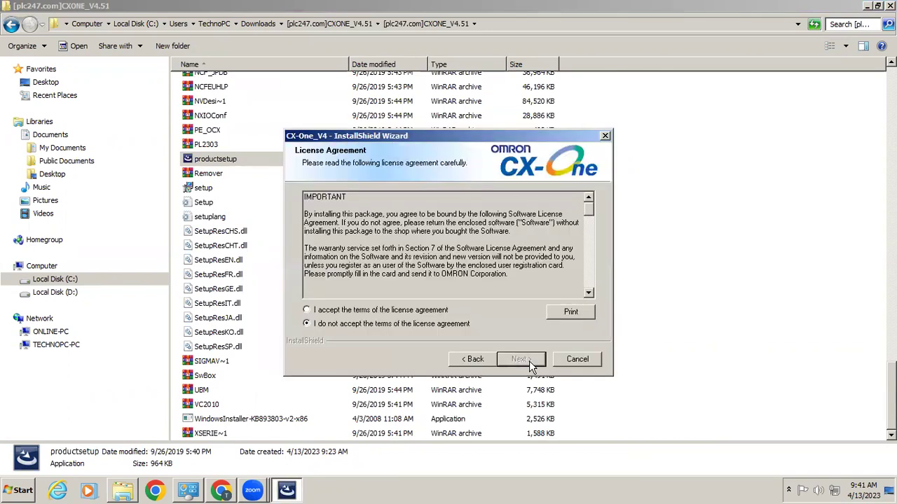
{"action": "left_click", "coordinate": [369, 313]}
{"action": "left_click", "coordinate": [519, 359]}
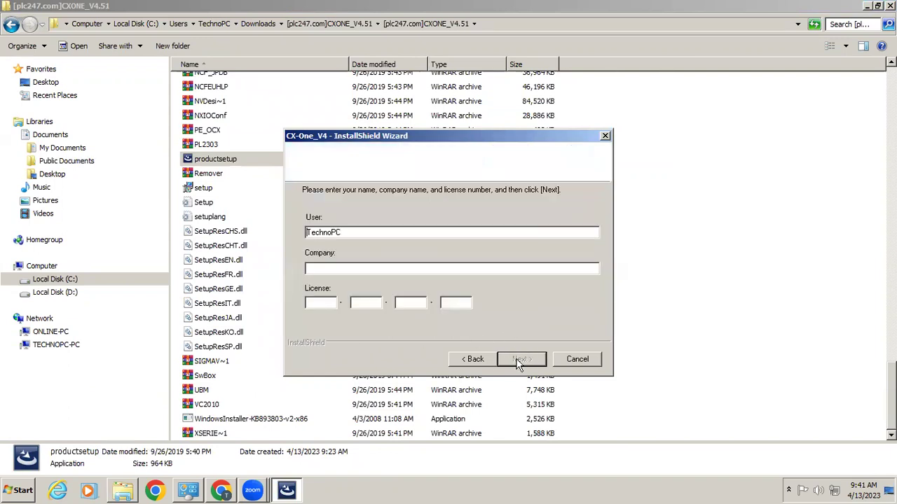
- Enter 'test' as the company name in the user information step
{"action": "left_click", "coordinate": [336, 267]}
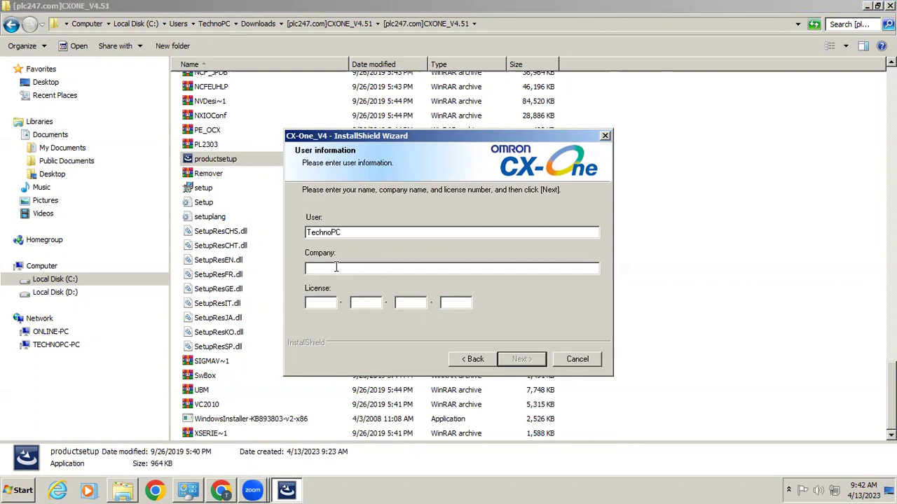
{"action": "type", "text": "tes"}
{"action": "left_click", "coordinate": [124, 492]}
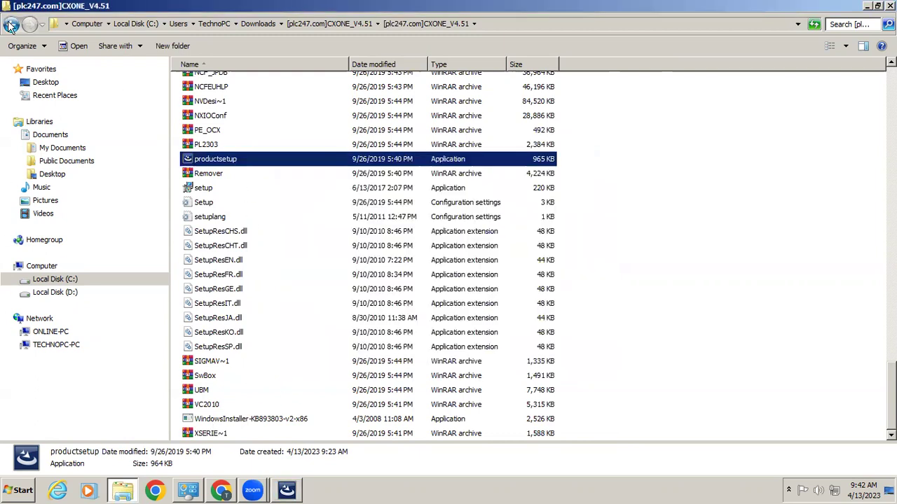
- Copy the install key from Key_Install and enter it as the wizard's licence number
{"action": "left_click", "coordinate": [10, 25]}
{"action": "double_click", "coordinate": [203, 115]}
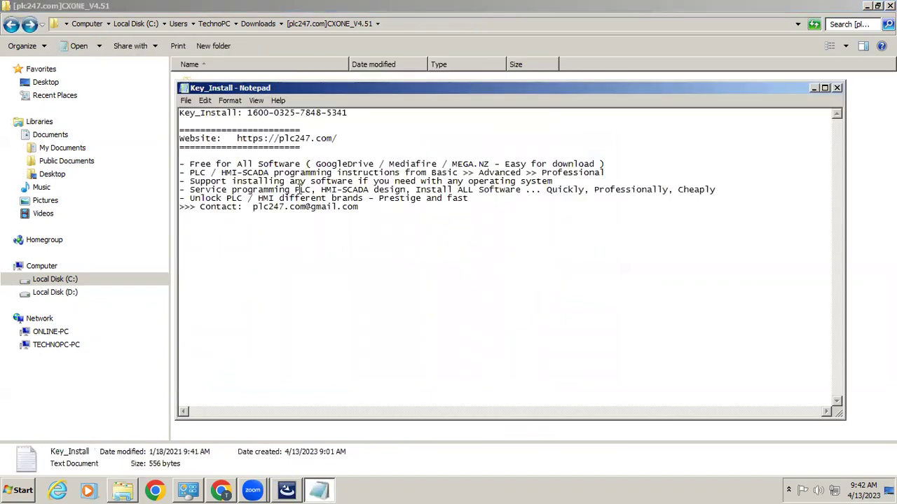
{"action": "left_click_drag", "start_coordinate": [246, 113], "coordinate": [378, 119]}
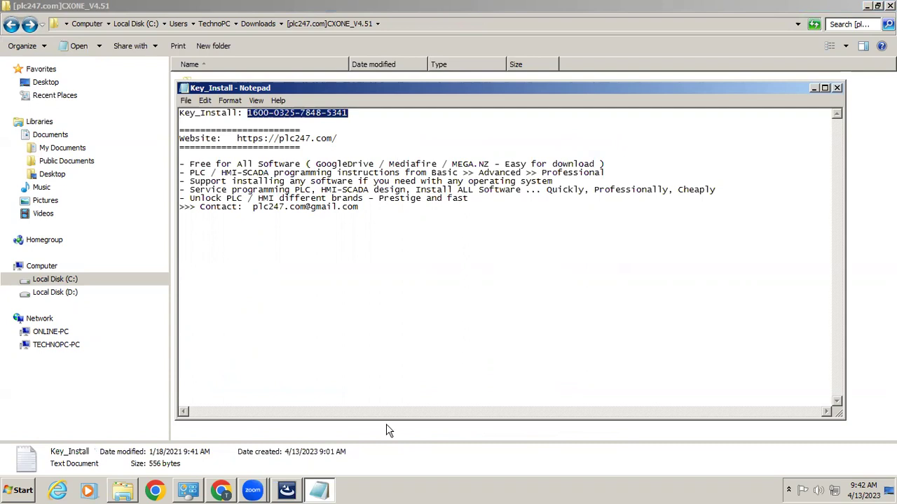
{"action": "left_click", "coordinate": [289, 492]}
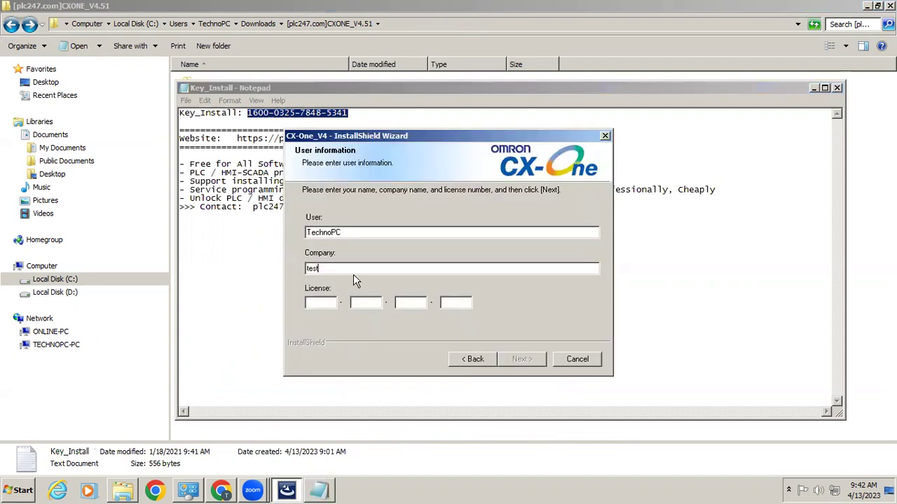
{"action": "left_click", "coordinate": [324, 301]}
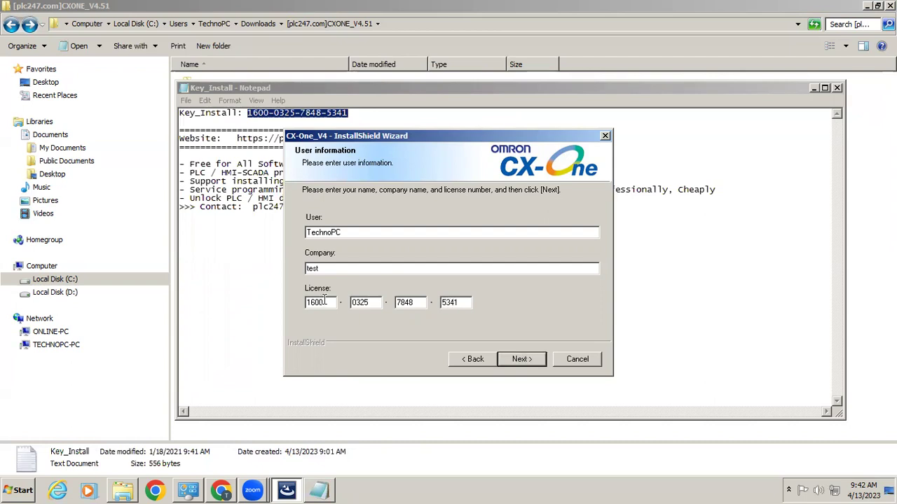
- Choose the Southeast Asia, India, Pacific region and keep the default install location
{"action": "left_click", "coordinate": [535, 365]}
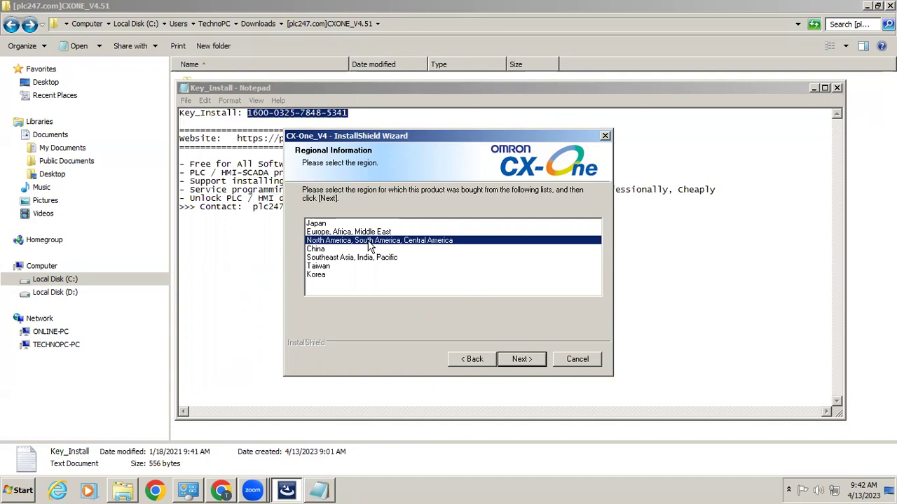
{"action": "left_click", "coordinate": [344, 258]}
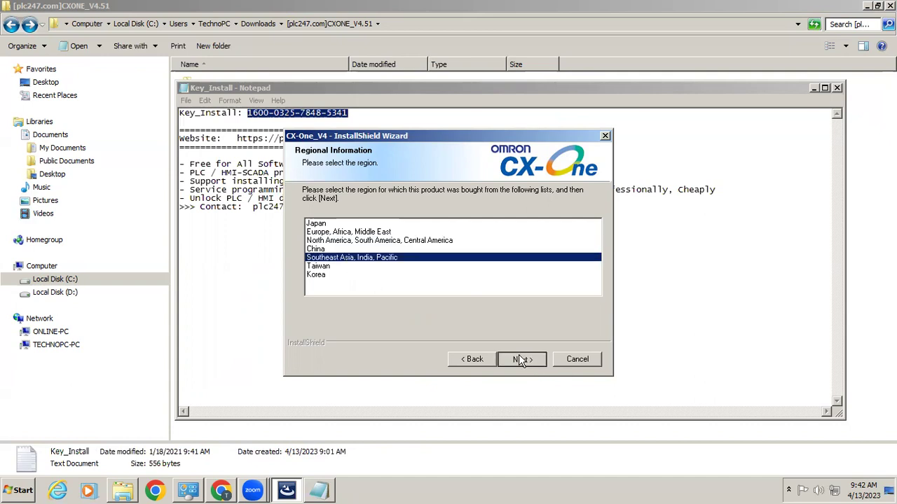
{"action": "left_click", "coordinate": [519, 359]}
{"action": "left_click", "coordinate": [520, 358]}
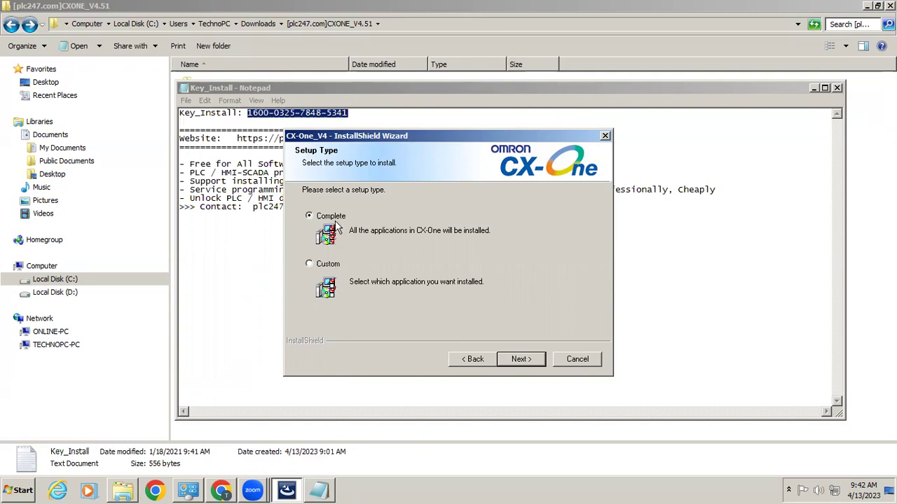
{"action": "left_click", "coordinate": [220, 490]}
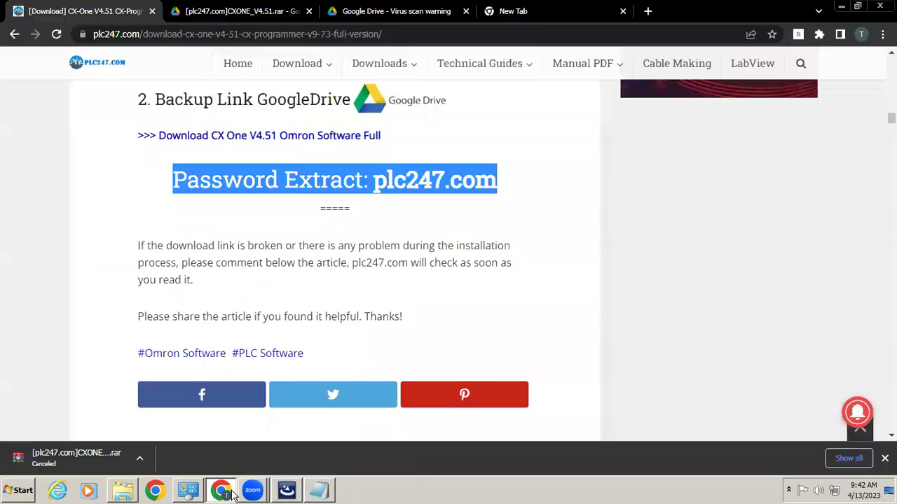
- Scroll through the plc247 article's list of software bundled with CX-One V4.51
{"action": "scroll", "coordinate": [211, 224], "scroll_direction": "up", "scroll_amount": 20}
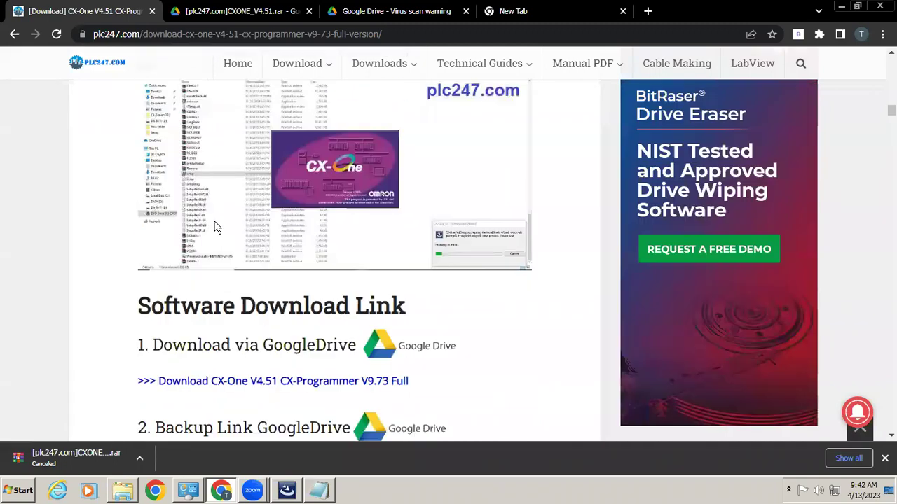
{"action": "scroll", "coordinate": [217, 218], "scroll_direction": "up", "scroll_amount": 4}
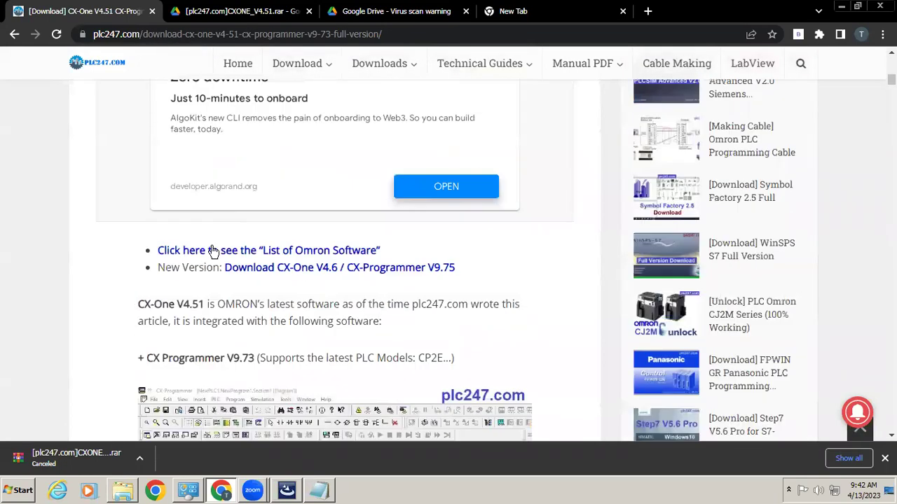
{"action": "scroll", "coordinate": [211, 290], "scroll_direction": "down", "scroll_amount": 4}
{"action": "scroll", "coordinate": [204, 168], "scroll_direction": "up", "scroll_amount": 2}
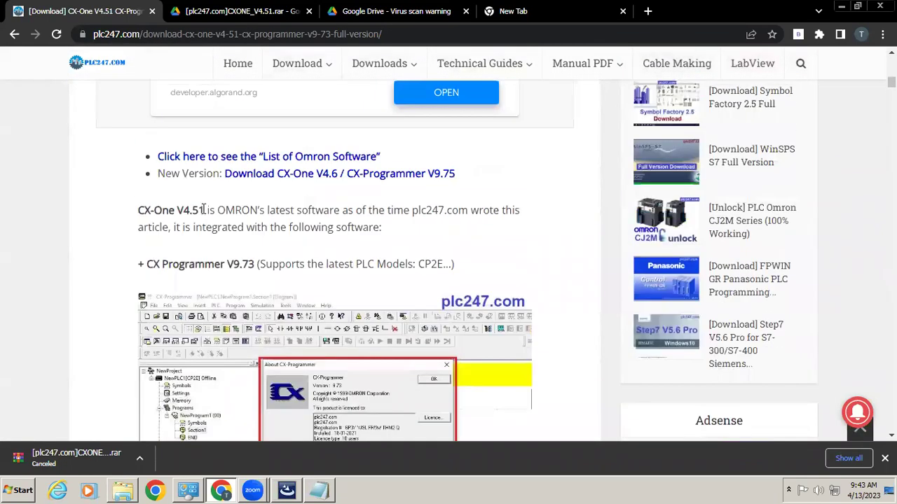
{"action": "scroll", "coordinate": [214, 217], "scroll_direction": "down", "scroll_amount": 2}
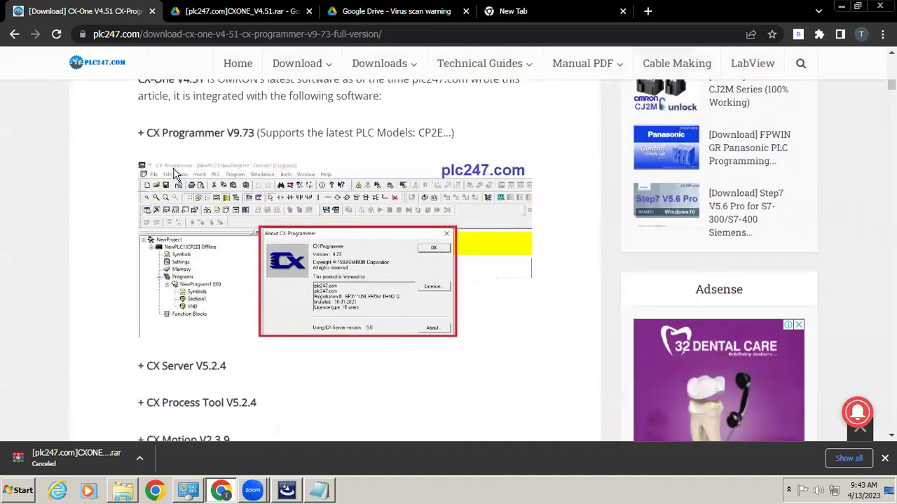
{"action": "scroll", "coordinate": [215, 363], "scroll_direction": "down", "scroll_amount": 3}
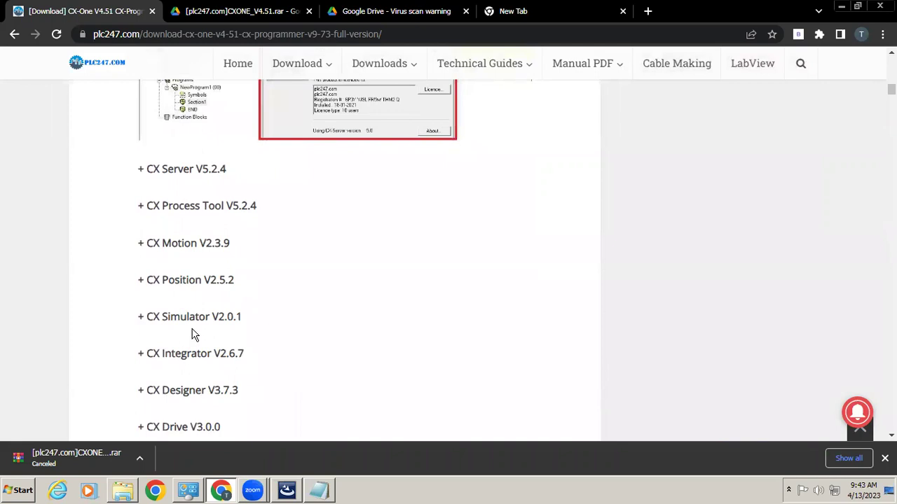
{"action": "scroll", "coordinate": [184, 398], "scroll_direction": "down", "scroll_amount": 1}
{"action": "scroll", "coordinate": [182, 396], "scroll_direction": "down", "scroll_amount": 3}
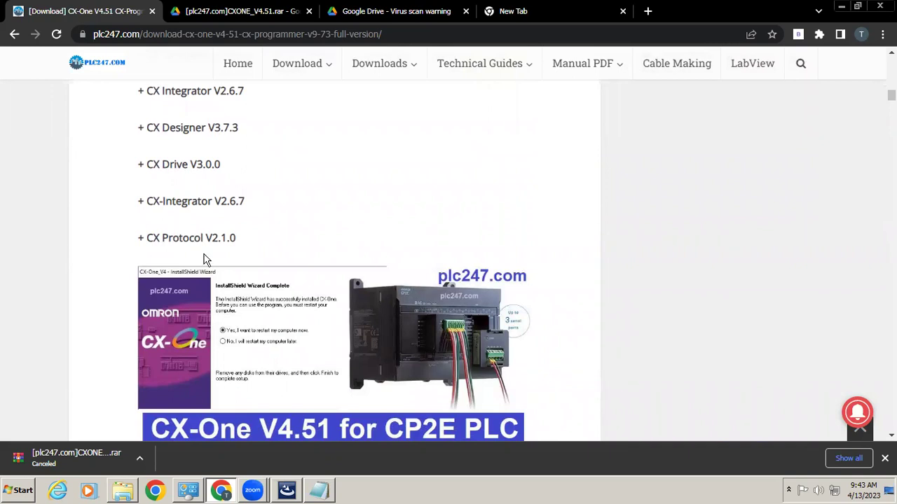
{"action": "scroll", "coordinate": [203, 259], "scroll_direction": "up", "scroll_amount": 5}
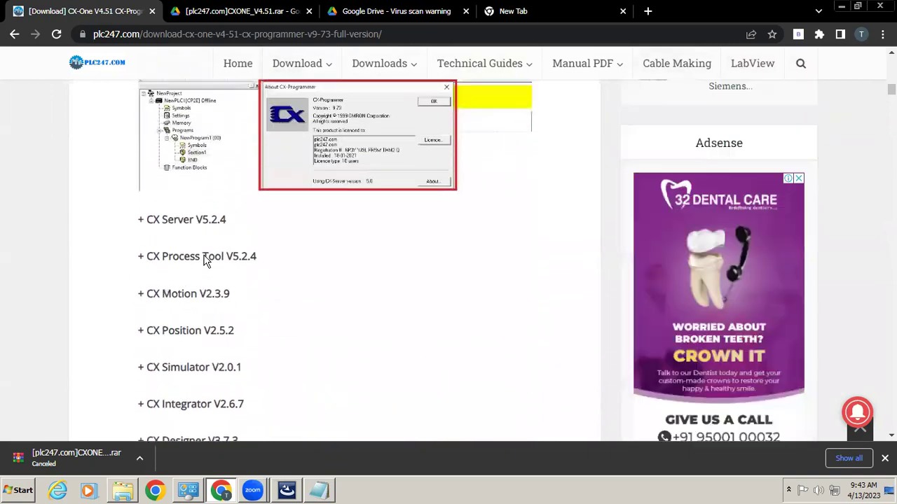
{"action": "scroll", "coordinate": [204, 260], "scroll_direction": "up", "scroll_amount": 1}
{"action": "scroll", "coordinate": [201, 213], "scroll_direction": "down", "scroll_amount": 1}
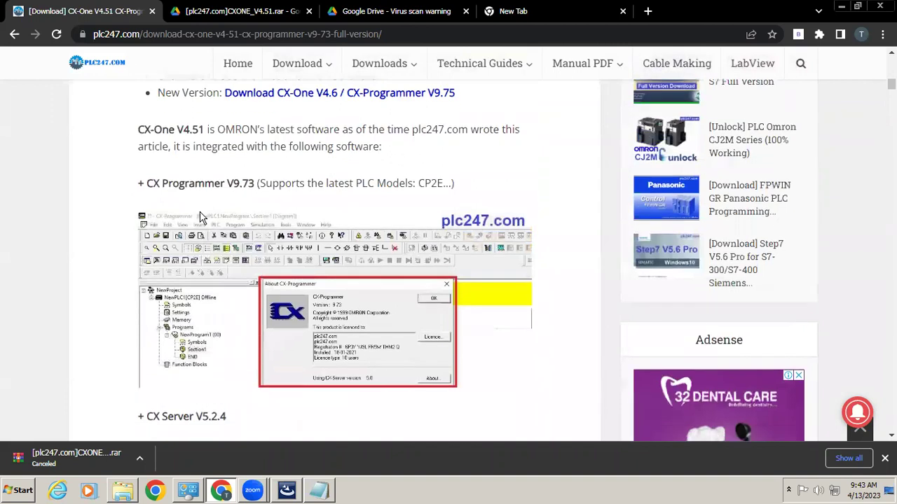
- Change the installer's setup type from Complete to Custom
{"action": "scroll", "coordinate": [334, 333], "scroll_direction": "down", "scroll_amount": 3}
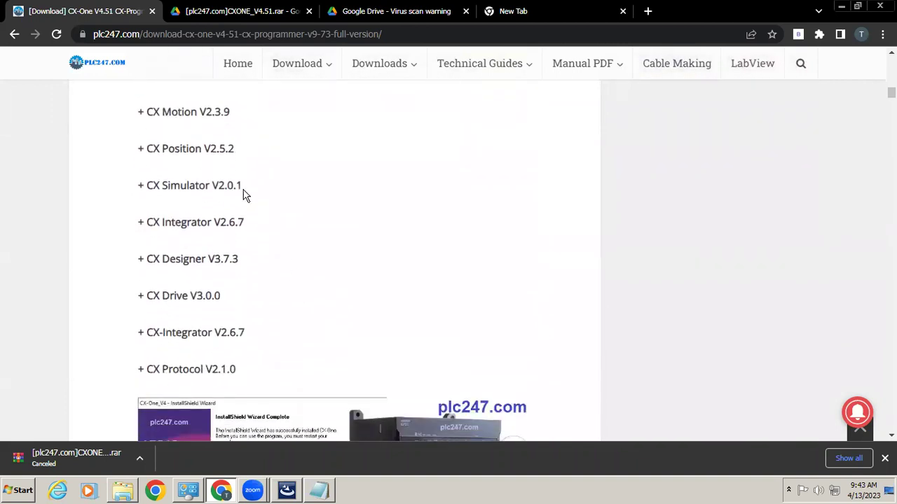
{"action": "left_click", "coordinate": [293, 493]}
{"action": "left_click", "coordinate": [309, 265]}
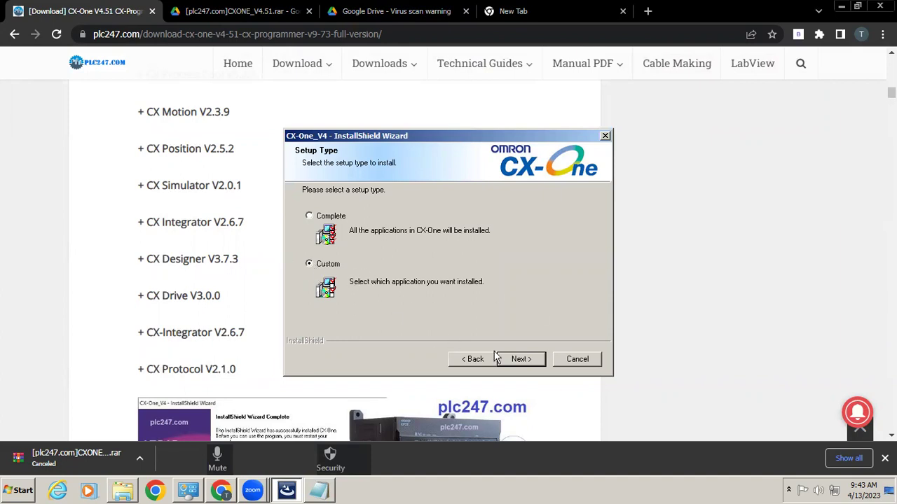
- Keep CX-Programmer but uncheck NV-Designer, CX-Position, CX-Motion, CX-Motion-NCF, CX-Drive, CX-Motion-MCH, CX-Process and Face Plate Auto-Builder
{"action": "left_click", "coordinate": [521, 360]}
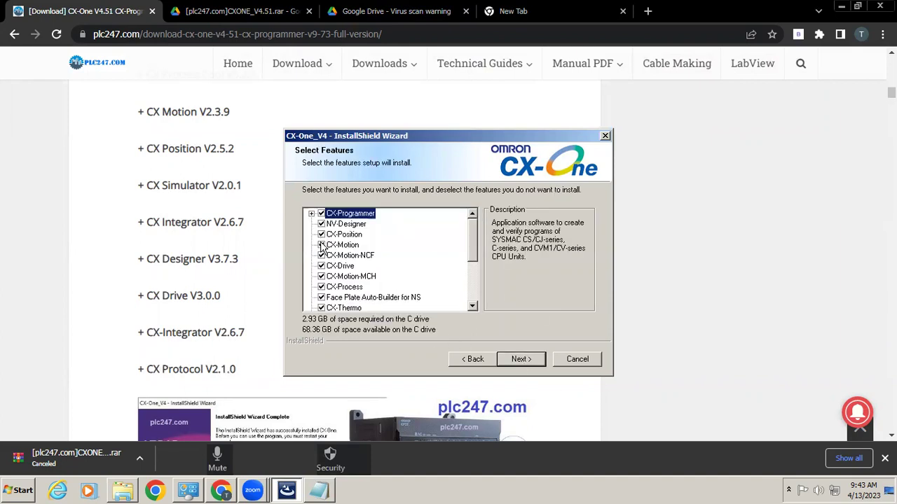
{"action": "left_click", "coordinate": [321, 214]}
{"action": "left_click", "coordinate": [321, 214]}
{"action": "left_click", "coordinate": [321, 224]}
{"action": "left_click", "coordinate": [321, 235]}
{"action": "left_click", "coordinate": [321, 245]}
{"action": "left_click", "coordinate": [321, 256]}
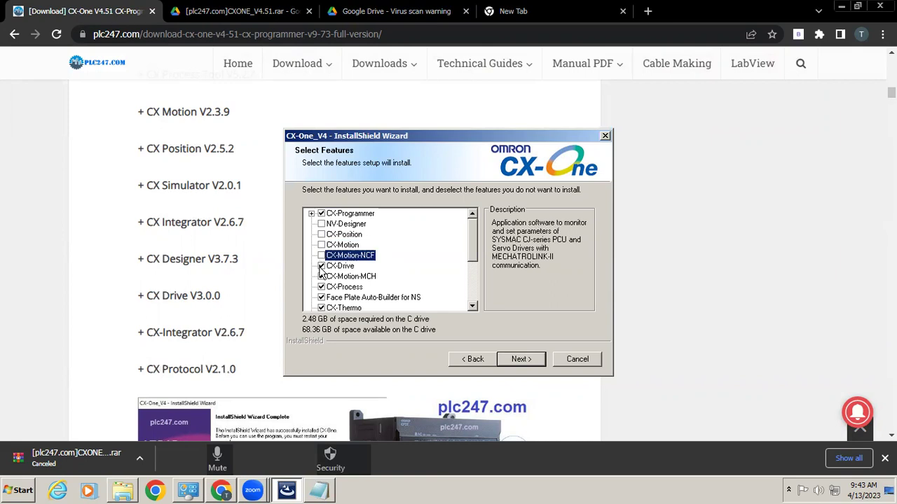
{"action": "left_click", "coordinate": [321, 266]}
{"action": "left_click", "coordinate": [321, 276]}
{"action": "left_click", "coordinate": [321, 287]}
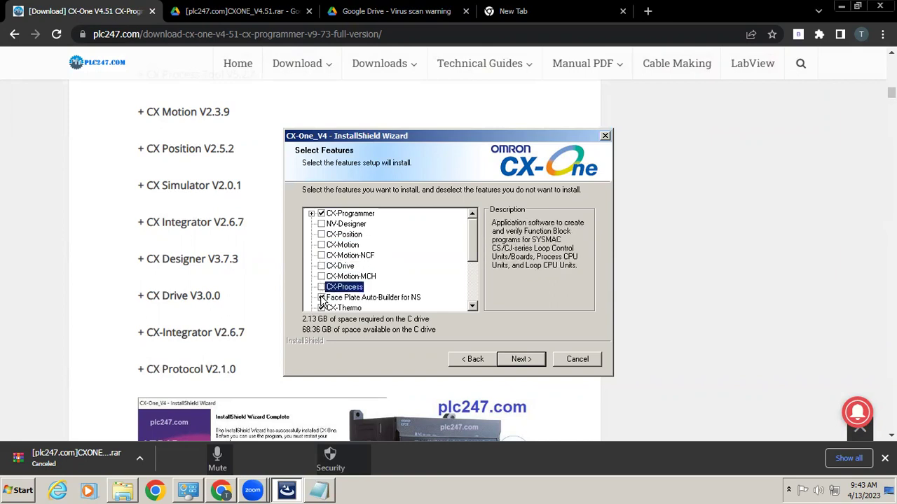
{"action": "left_click", "coordinate": [321, 298]}
- Also uncheck CX-Thermo, Switch Box, CX-Motion Pro, CX-FLnet and NX-IO Configurator, accepting the default FB library destination
{"action": "scroll", "coordinate": [393, 271], "scroll_direction": "down", "scroll_amount": 2}
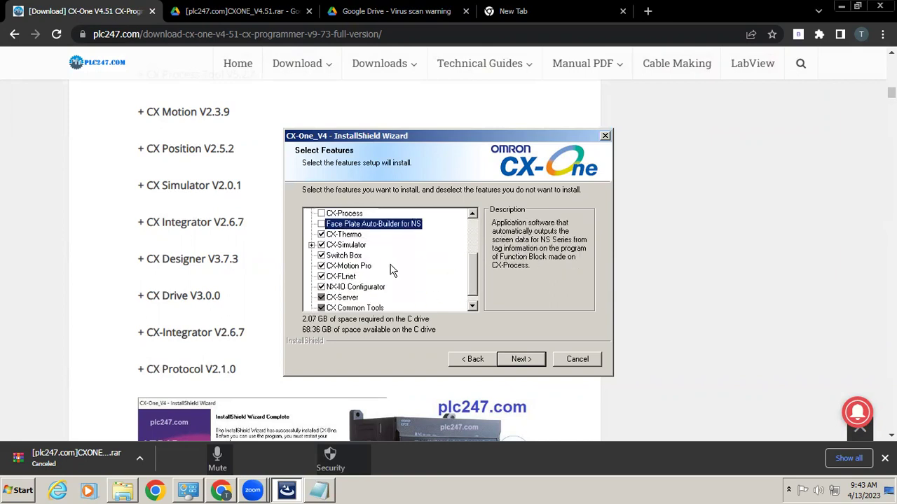
{"action": "left_click", "coordinate": [321, 235]}
{"action": "left_click", "coordinate": [321, 255]}
{"action": "left_click", "coordinate": [320, 266]}
{"action": "left_click", "coordinate": [321, 277]}
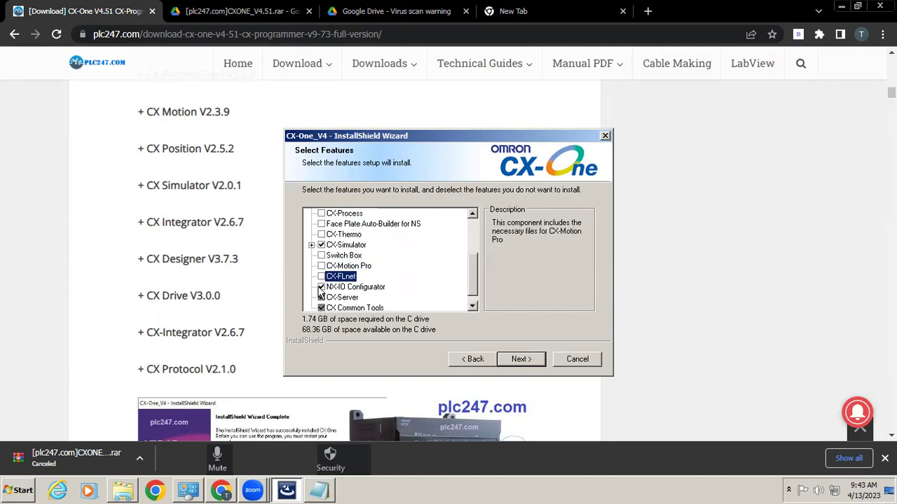
{"action": "left_click", "coordinate": [321, 287]}
{"action": "scroll", "coordinate": [469, 263], "scroll_direction": "down", "scroll_amount": 1}
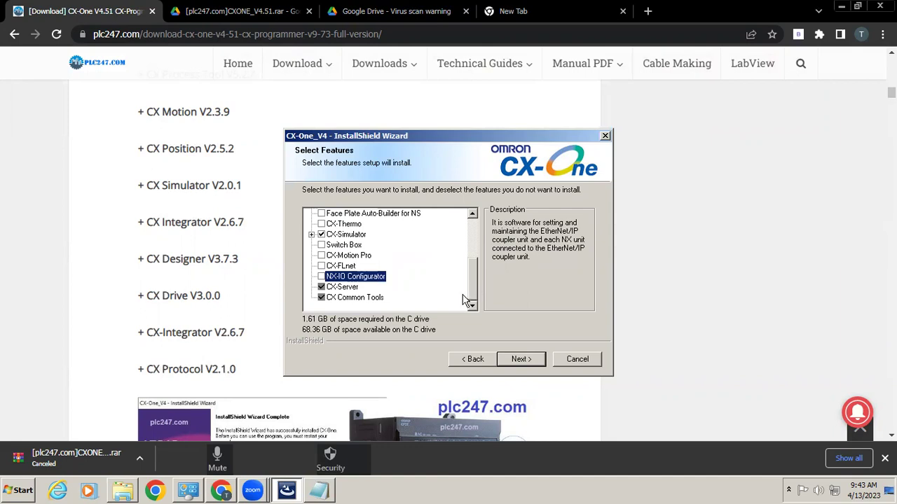
{"action": "scroll", "coordinate": [429, 285], "scroll_direction": "up", "scroll_amount": 3}
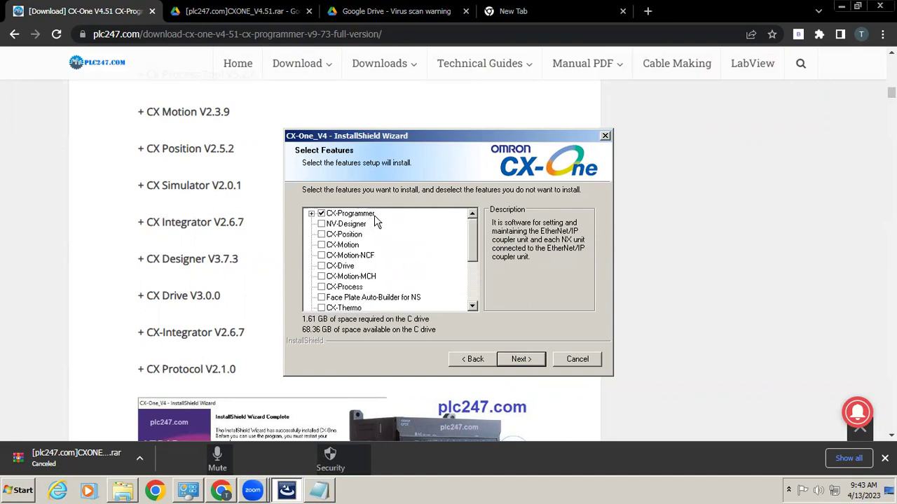
{"action": "scroll", "coordinate": [374, 215], "scroll_direction": "down", "scroll_amount": 2}
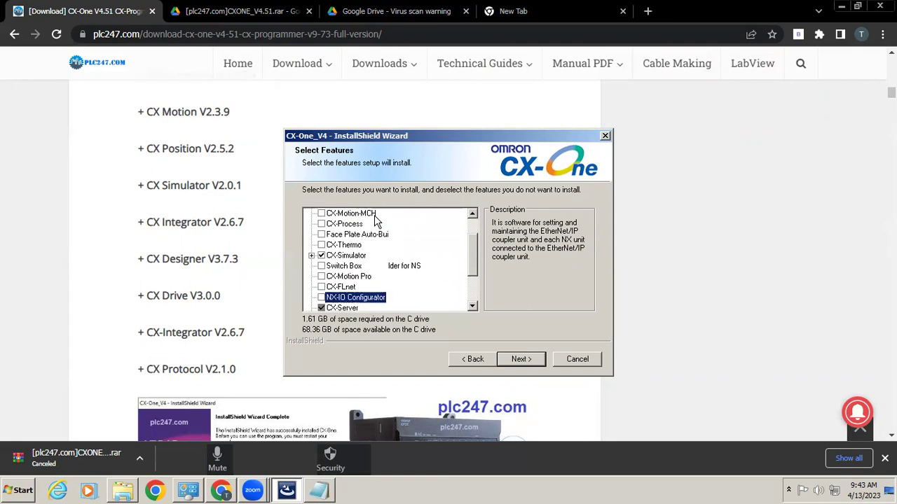
{"action": "scroll", "coordinate": [384, 264], "scroll_direction": "down", "scroll_amount": 1}
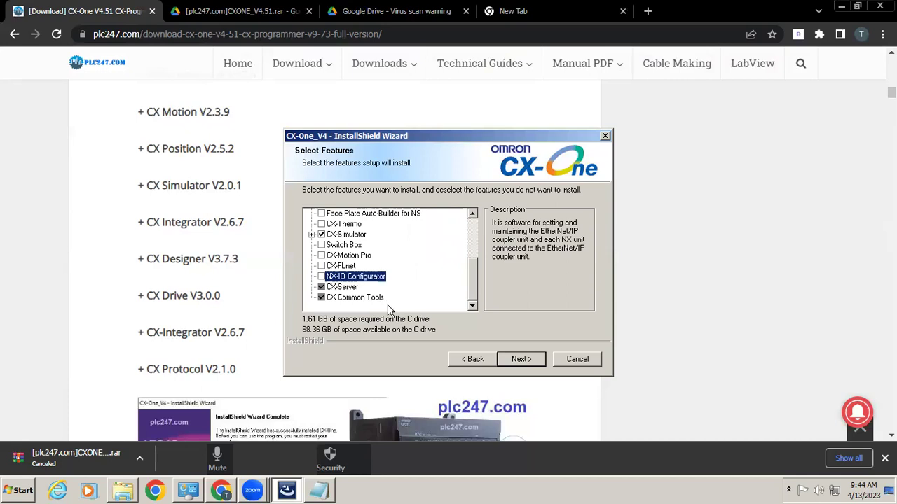
{"action": "scroll", "coordinate": [388, 310], "scroll_direction": "up", "scroll_amount": 2}
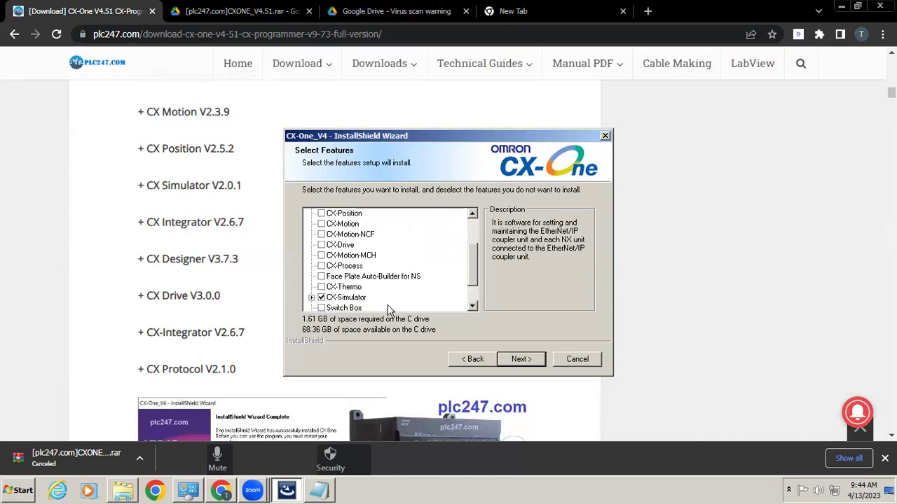
{"action": "scroll", "coordinate": [389, 310], "scroll_direction": "up", "scroll_amount": 1}
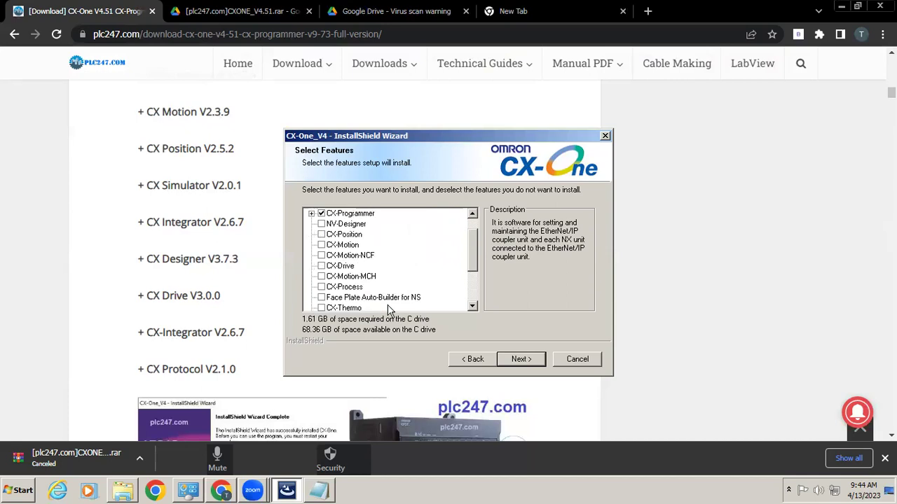
{"action": "left_click", "coordinate": [527, 361]}
{"action": "left_click", "coordinate": [527, 361]}
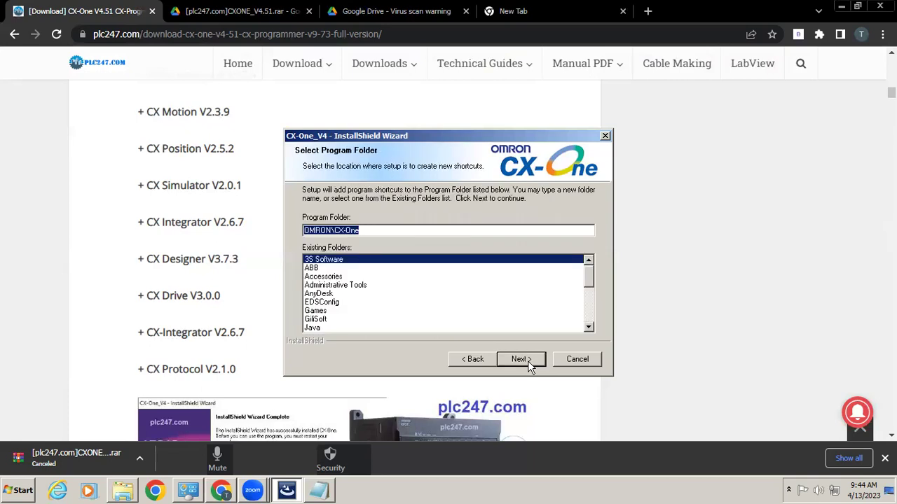
- Accept the OMRON\CX-One program folder and start installing the selected features
{"action": "left_click", "coordinate": [528, 362]}
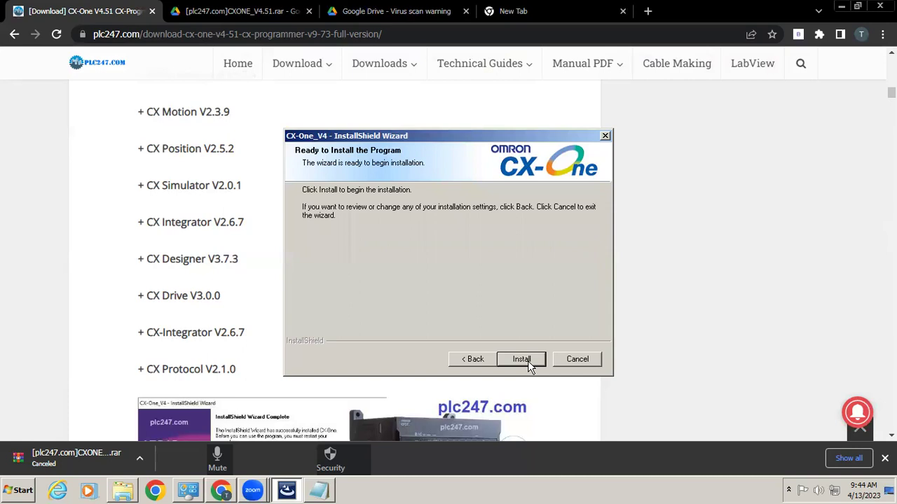
{"action": "left_click", "coordinate": [522, 360]}
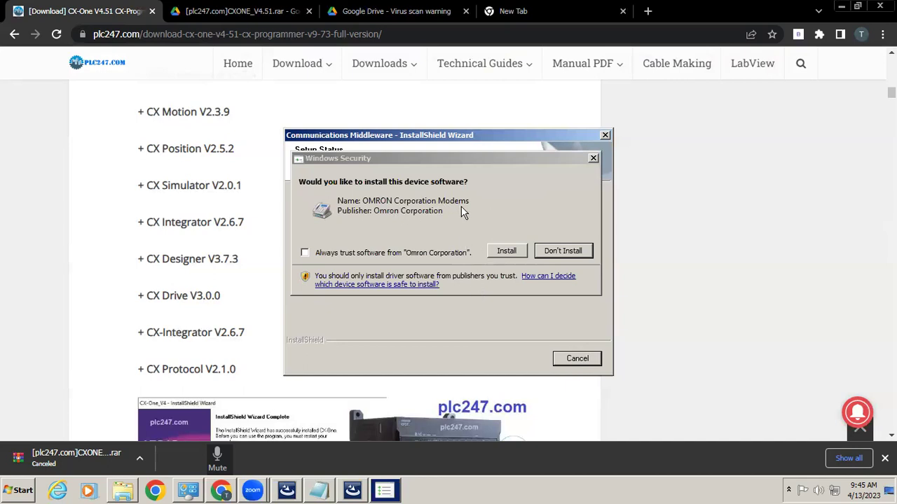
- Approve the OMRON modem and Ports (COM & LPT) driver software installs in Windows Security
{"action": "left_click", "coordinate": [504, 252]}
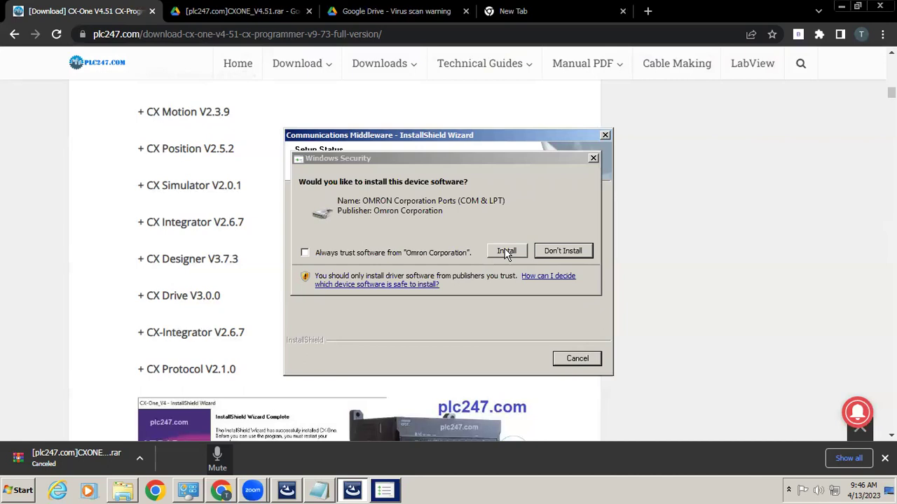
{"action": "left_click", "coordinate": [506, 252]}
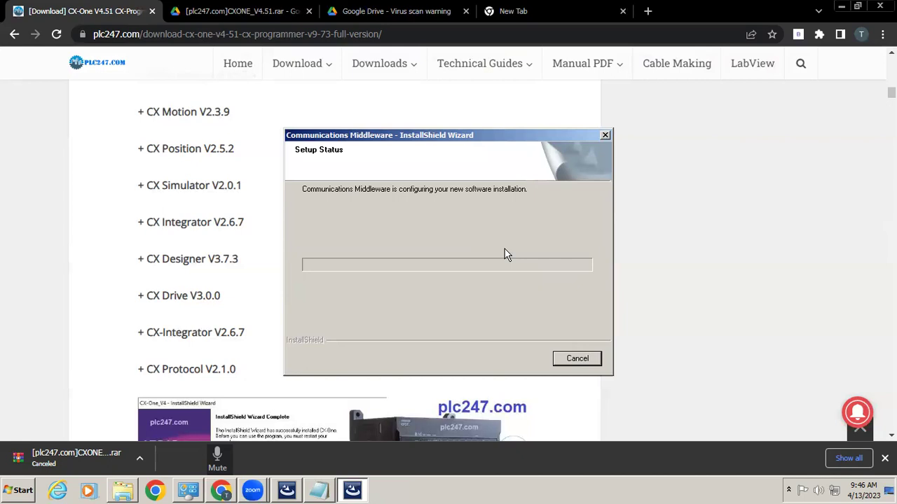
{"action": "left_click", "coordinate": [123, 492]}
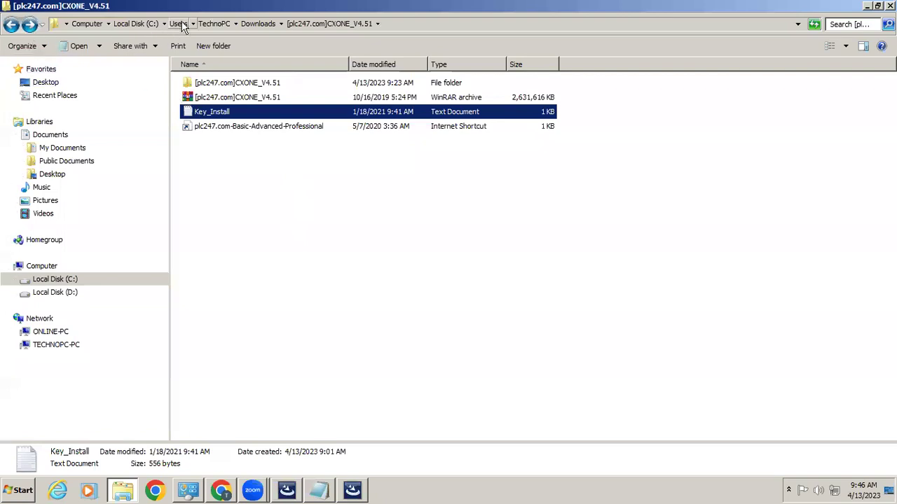
- Go up to Downloads and open the [plc247.com]CXONE_V4.51 folder
{"action": "left_click", "coordinate": [258, 23]}
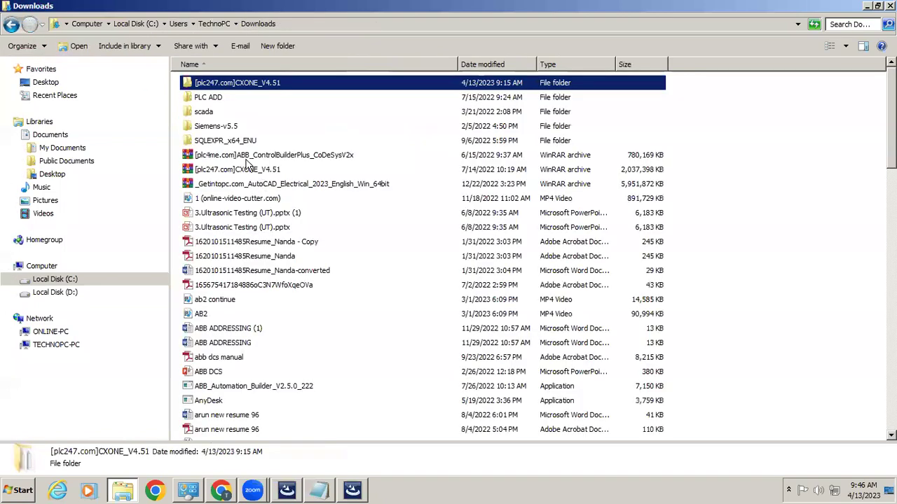
{"action": "left_click", "coordinate": [245, 174]}
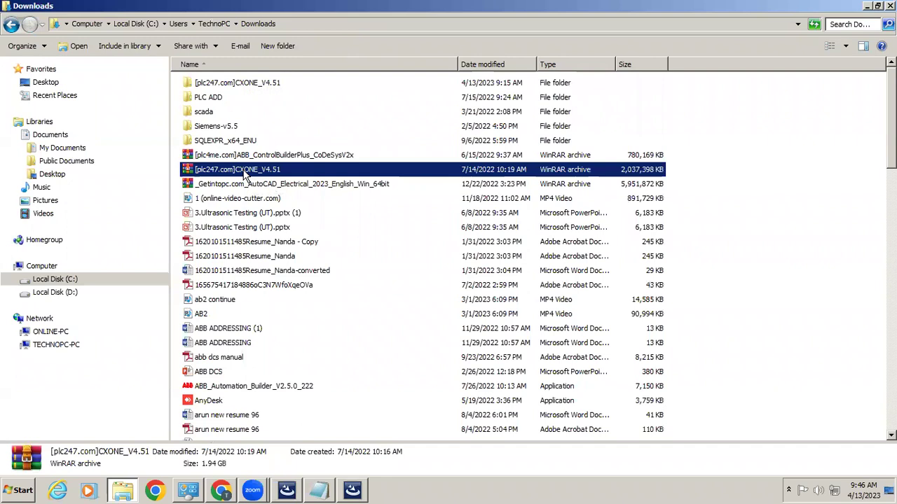
{"action": "left_click", "coordinate": [246, 84]}
{"action": "double_click", "coordinate": [247, 84]}
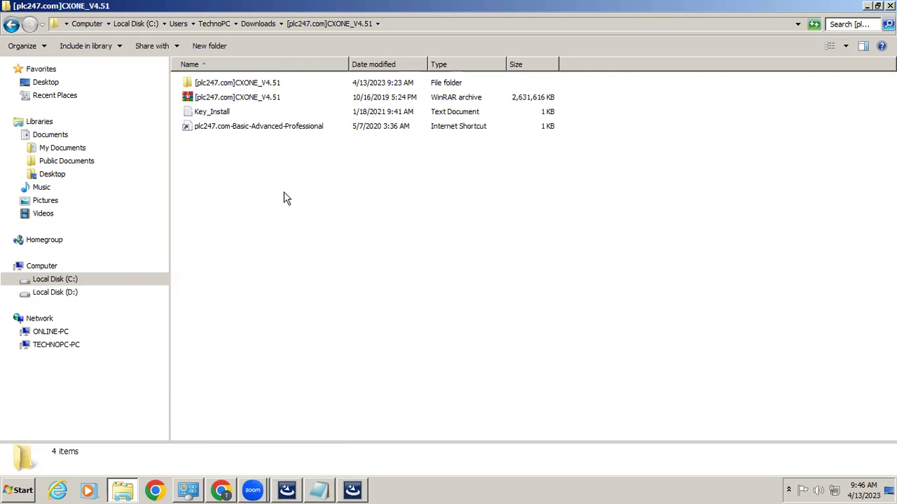
- Bring back the CX-One_V4 wizard, then the Communications Middleware wizard at Network Card Selection
{"action": "left_click", "coordinate": [293, 493]}
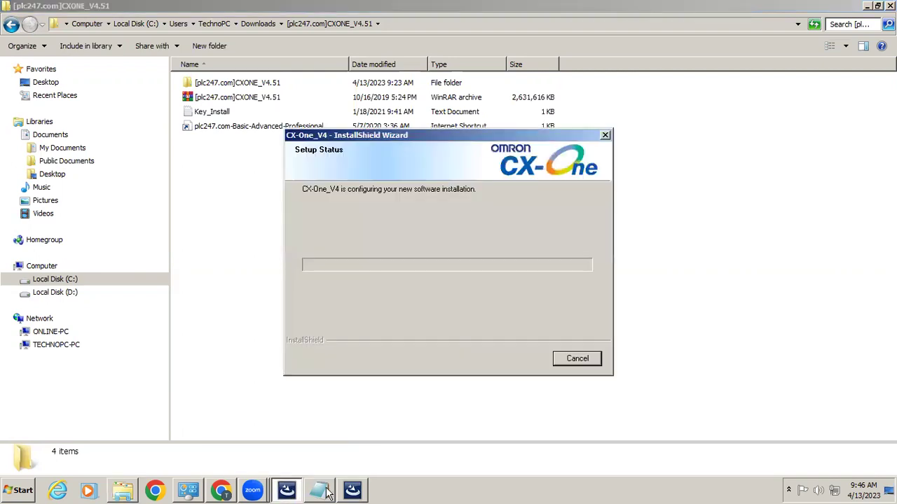
{"action": "left_click", "coordinate": [354, 492]}
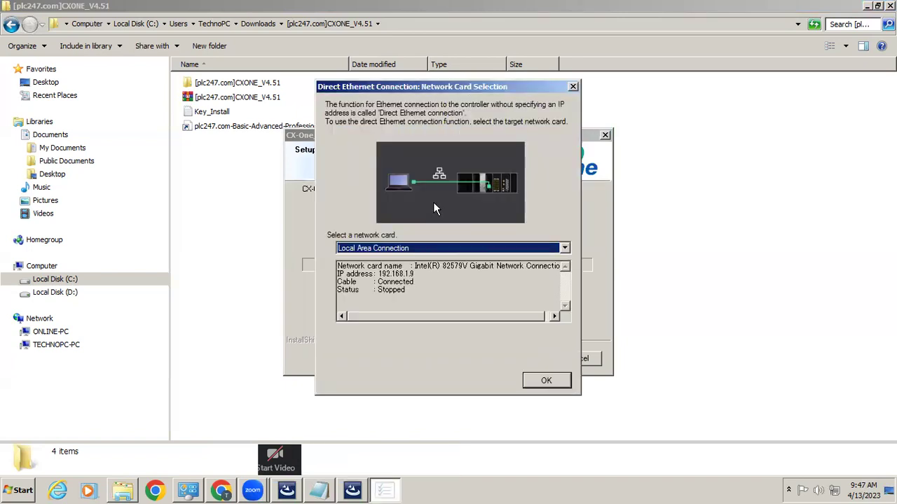
- Confirm Local Area Connection as the Direct Ethernet Connection network card
{"action": "left_click", "coordinate": [547, 381]}
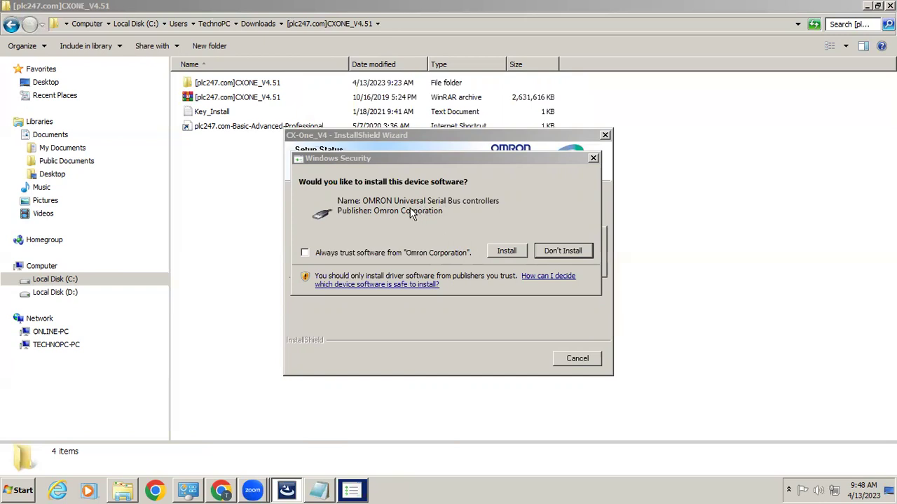
- Approve installation of the OMRON Universal Serial Bus controllers driver
{"action": "left_click", "coordinate": [506, 252]}
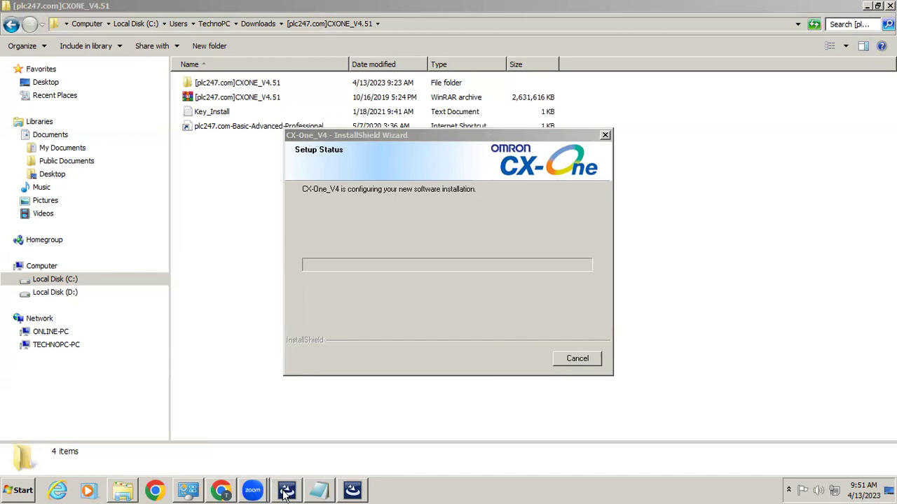
- Minimize the CX-One setup wizard while it finishes configuring
{"action": "left_click", "coordinate": [414, 339]}
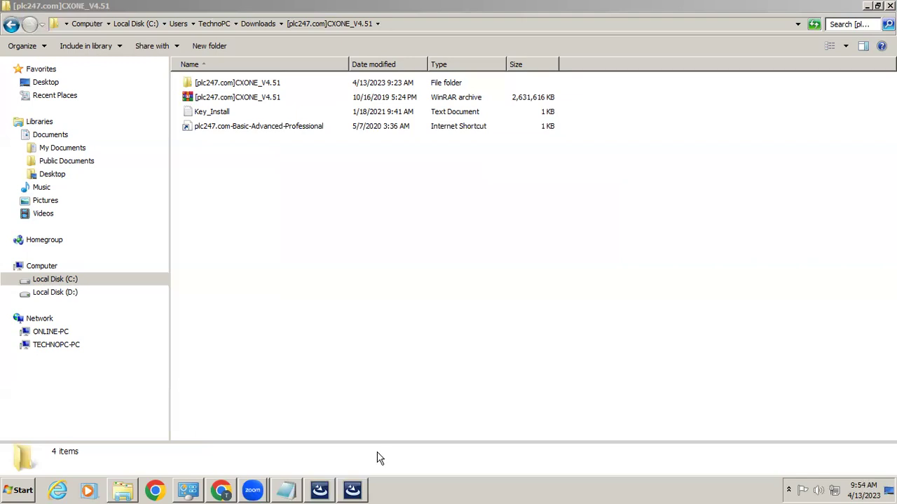
- Bring the CX-One InstallShield Wizard to the front and wait for its Wizard Complete message
{"action": "left_click", "coordinate": [352, 494]}
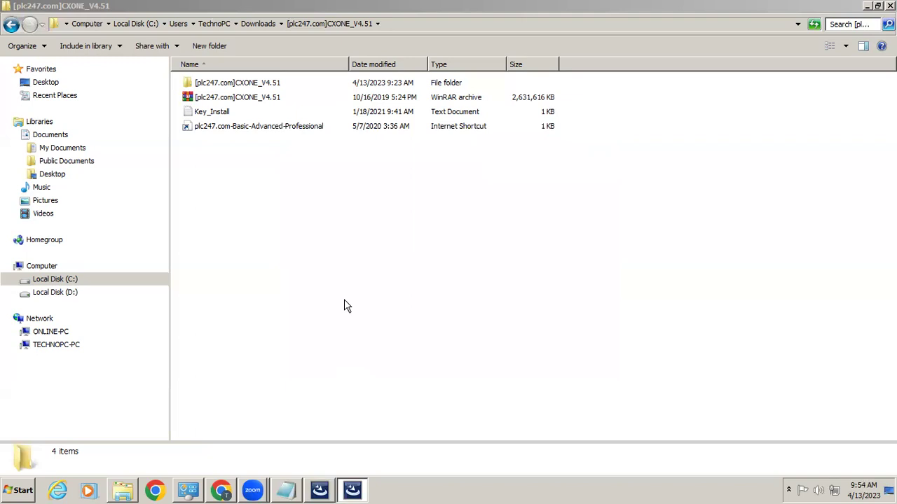
{"action": "left_click", "coordinate": [320, 494]}
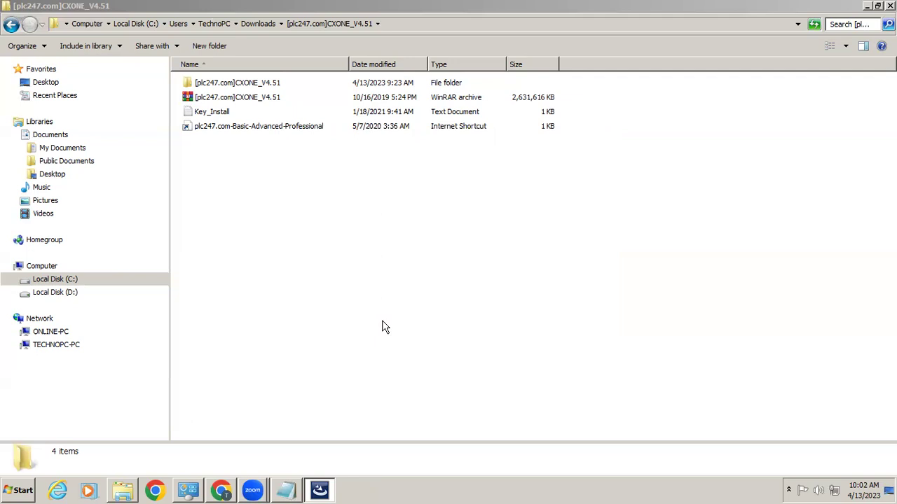
{"action": "mouse_move", "coordinate": [320, 493]}
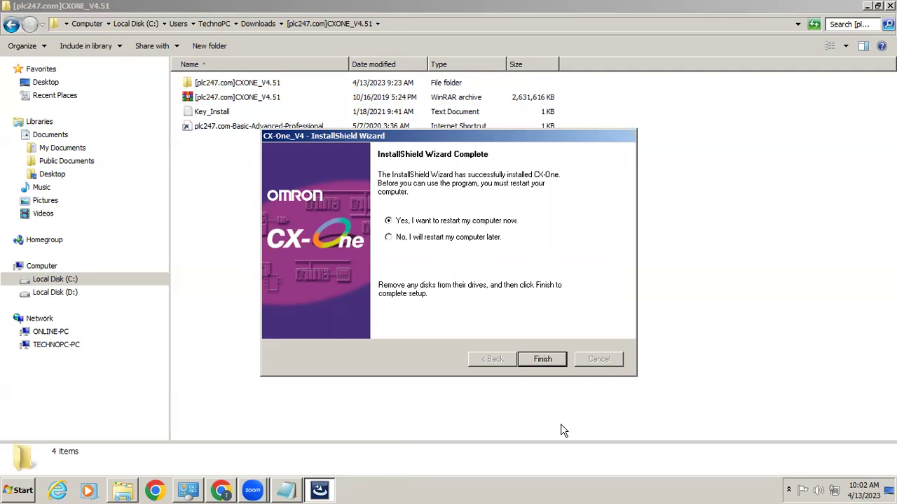
- Expand Start > All Programs > OMRON > CX-One > CX-Programmer to reveal its entries
{"action": "left_click", "coordinate": [14, 495]}
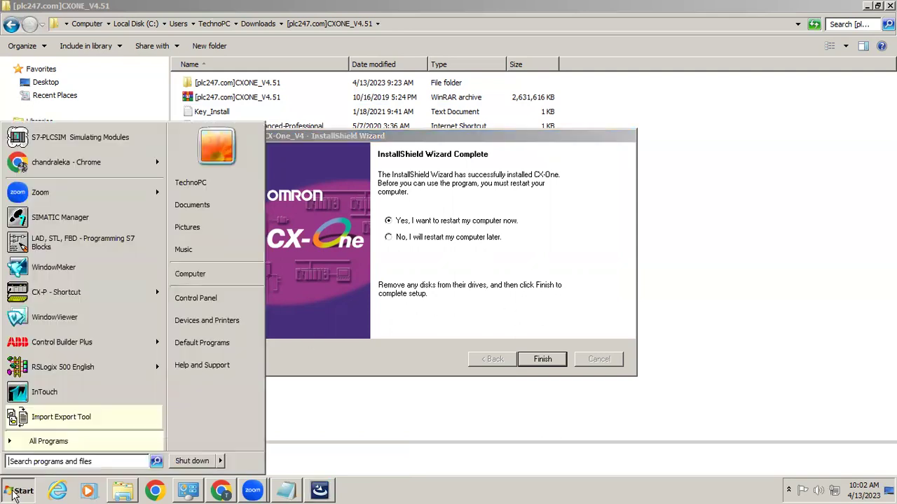
{"action": "left_click", "coordinate": [51, 440]}
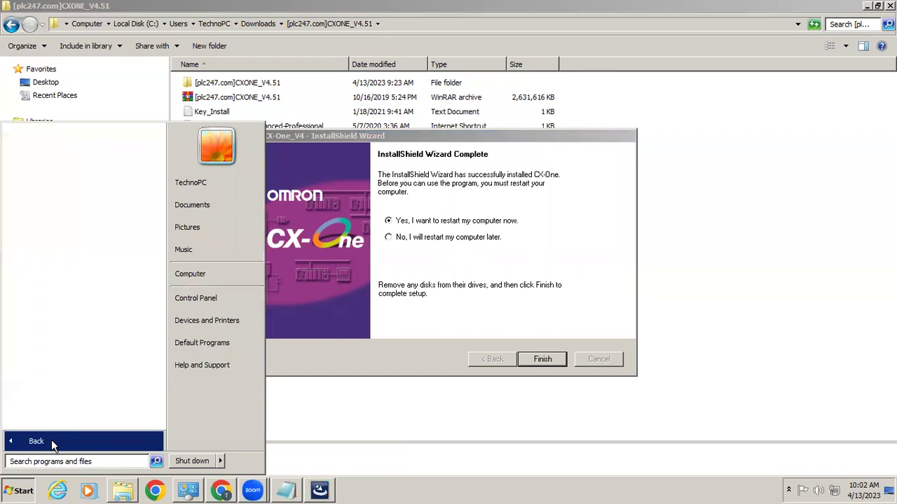
{"action": "scroll", "coordinate": [70, 321], "scroll_direction": "down", "scroll_amount": 2}
{"action": "scroll", "coordinate": [70, 321], "scroll_direction": "down", "scroll_amount": 3}
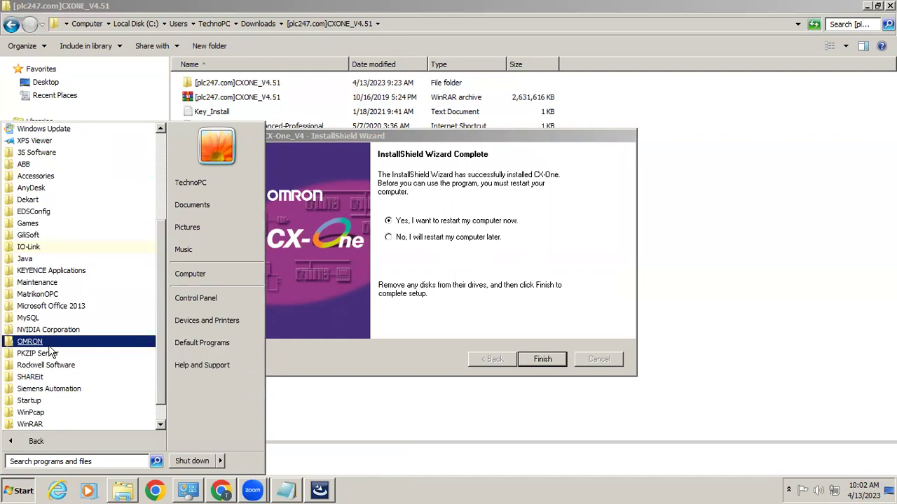
{"action": "left_click", "coordinate": [32, 342]}
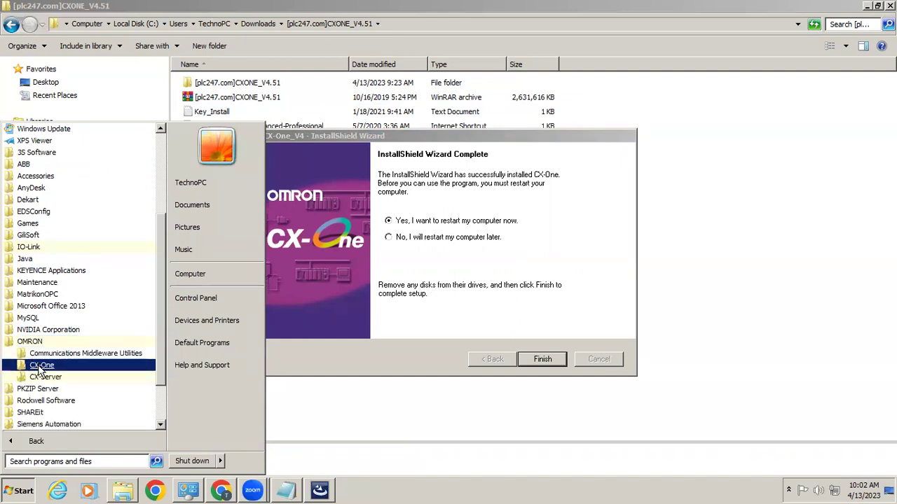
{"action": "left_click", "coordinate": [40, 366]}
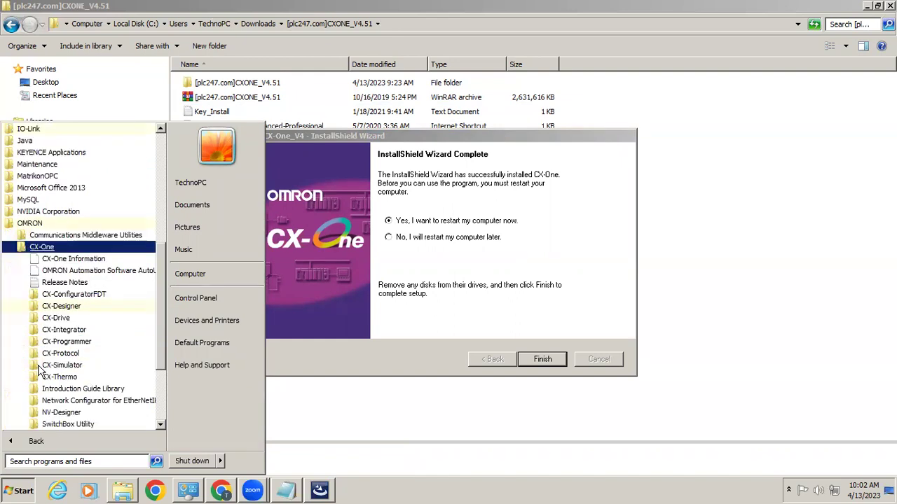
{"action": "left_click", "coordinate": [83, 341]}
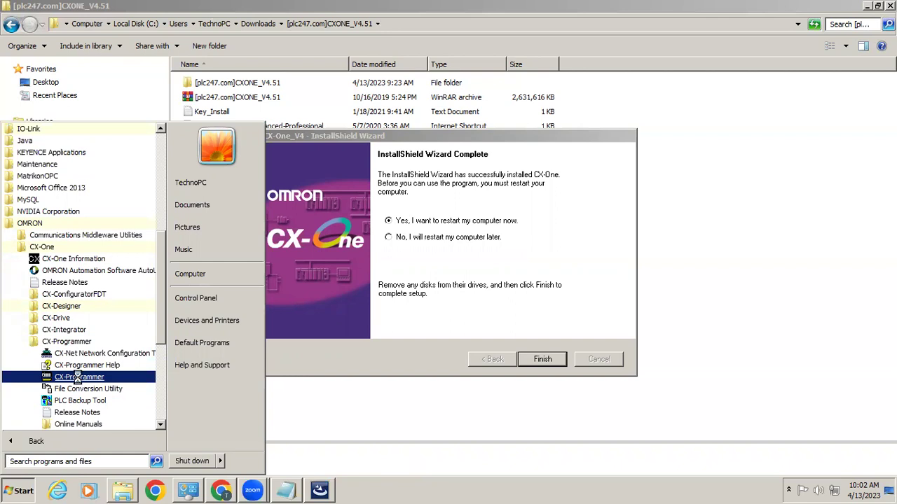
- Send the CX-Programmer Start Menu entry to the desktop as a shortcut
{"action": "right_click", "coordinate": [79, 379]}
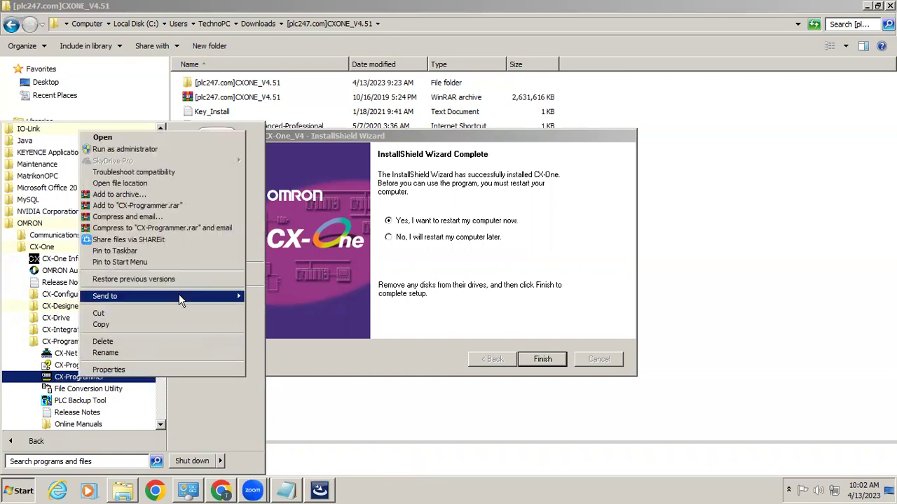
{"action": "mouse_move", "coordinate": [180, 300]}
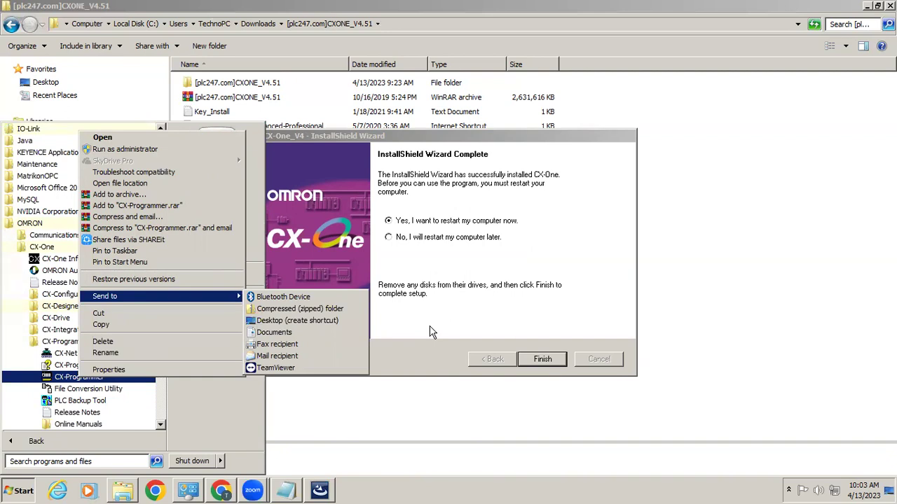
{"action": "left_click", "coordinate": [433, 332]}
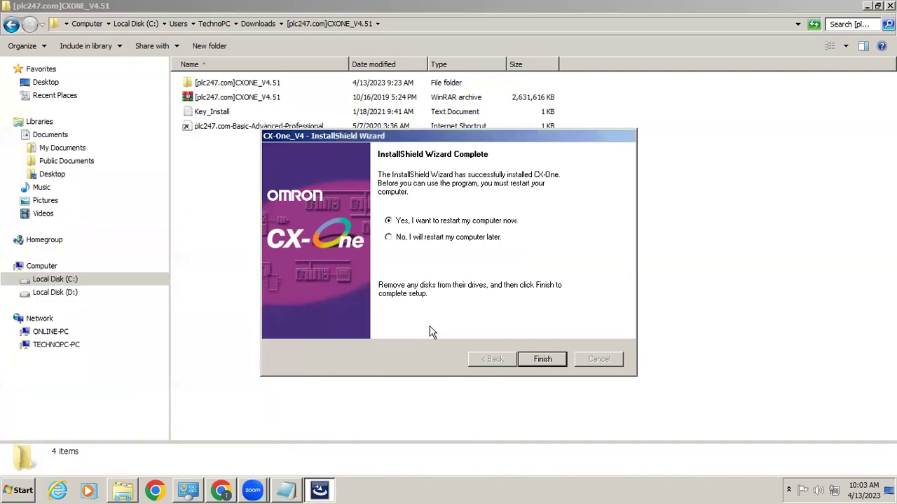